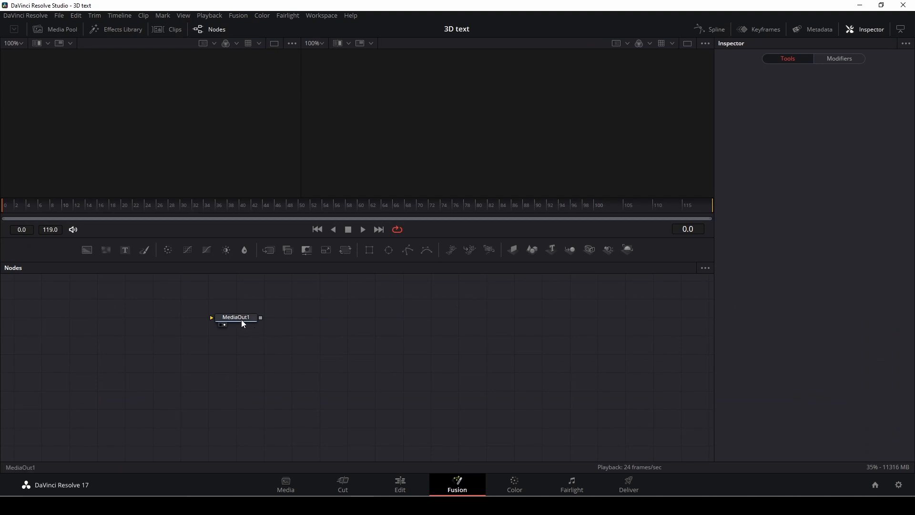
- Move the MediaOut1 node well to the right, add a Background node at the far left and connect it to MediaOut1
drag(242, 323, 526, 356)
click(525, 352)
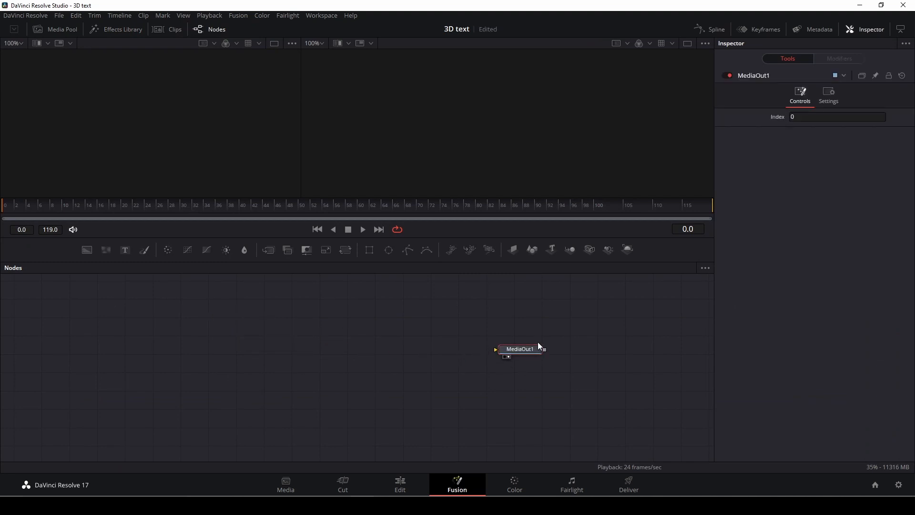
drag(84, 249, 100, 320)
drag(102, 361, 539, 374)
drag(102, 373, 117, 372)
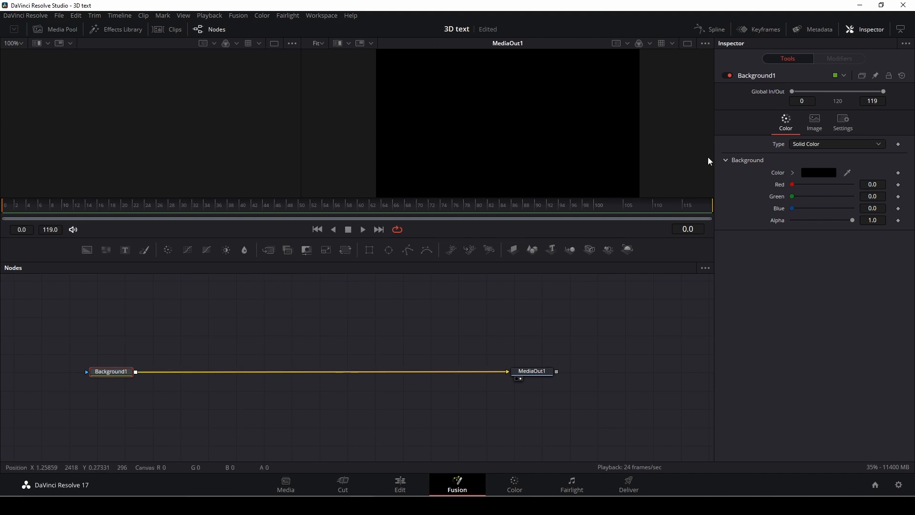
- Change the Background1 node's fill type from a solid colour to Four Corner
click(811, 173)
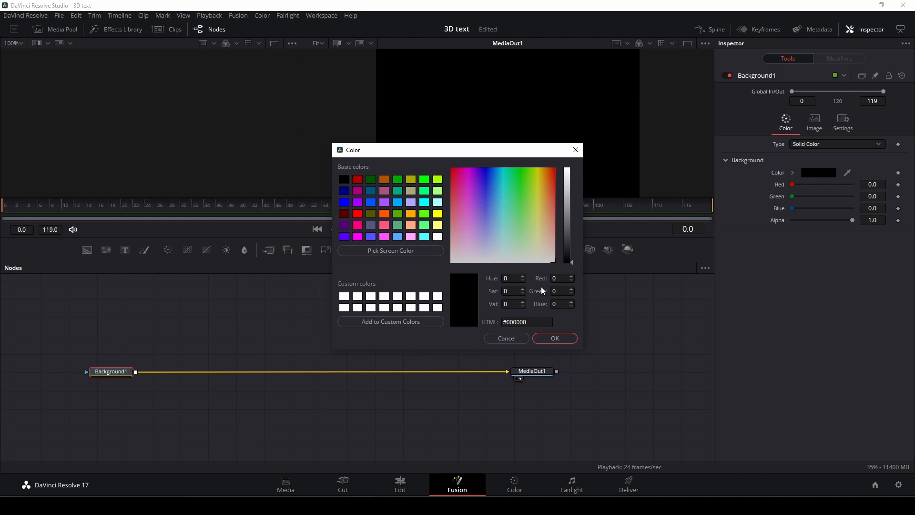
click(553, 339)
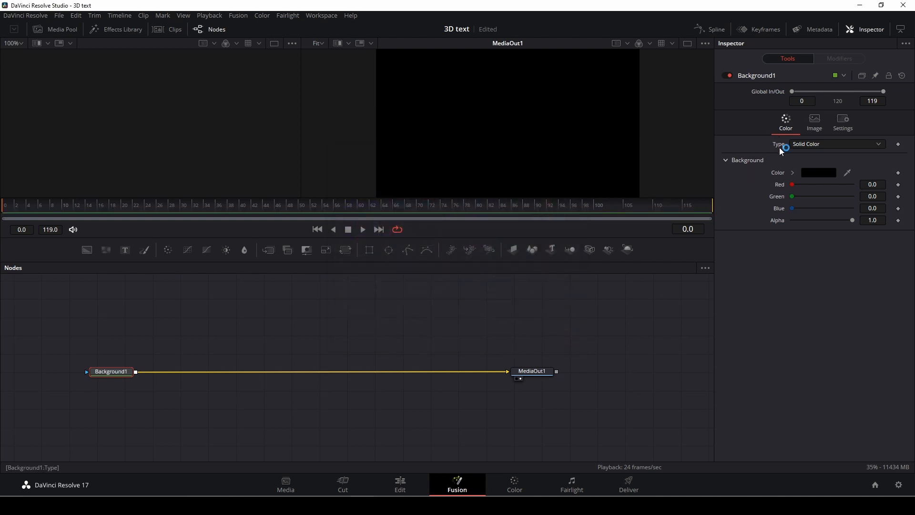
click(829, 143)
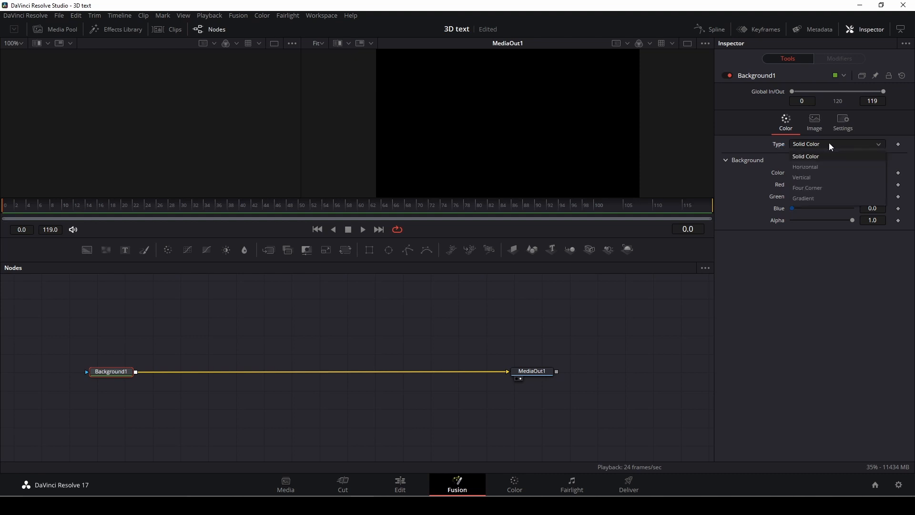
click(829, 187)
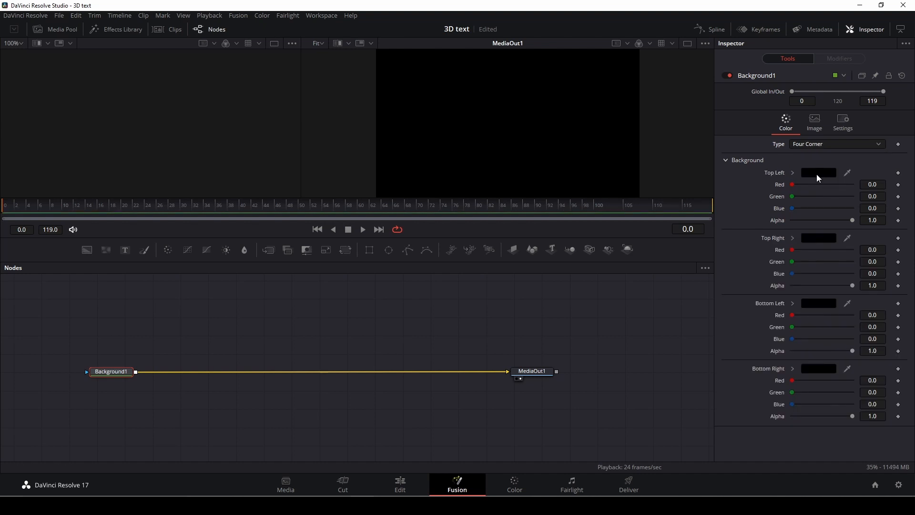
- Set the top-left and bottom-left corner colours of Background1 to bright blue #00aaff
click(817, 174)
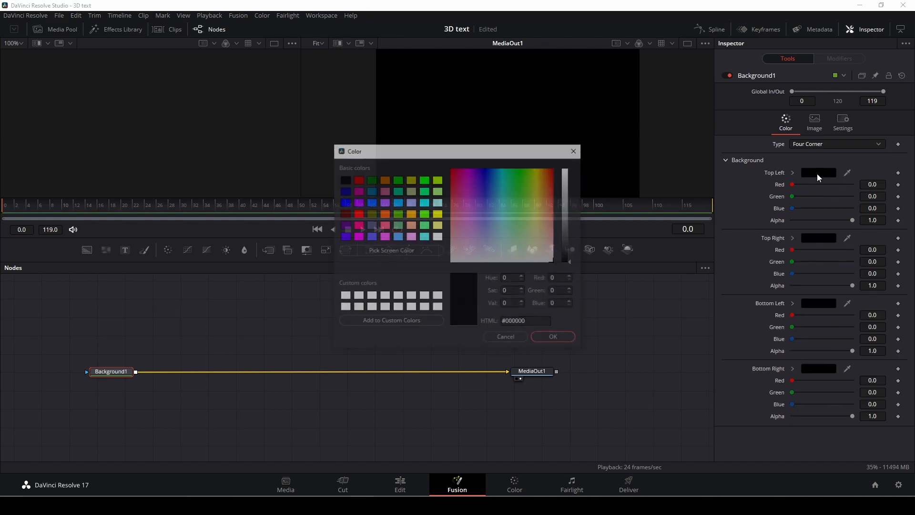
click(401, 205)
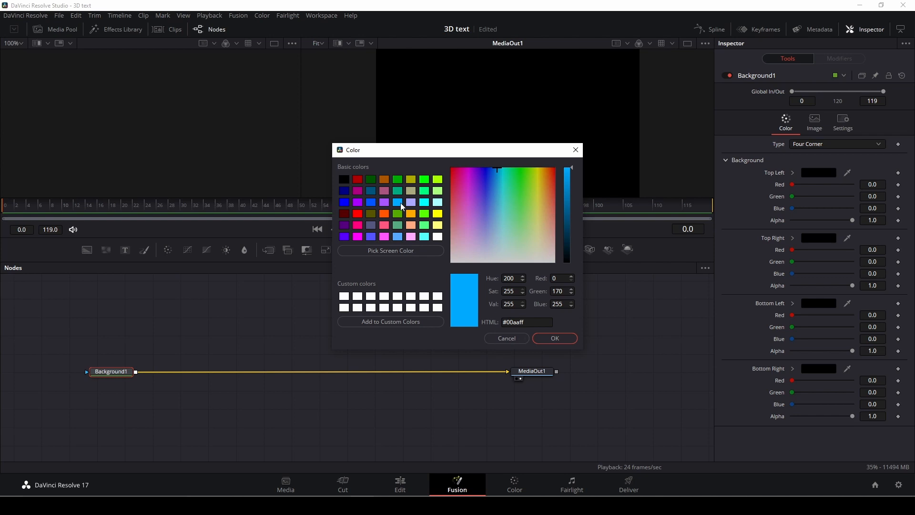
click(555, 338)
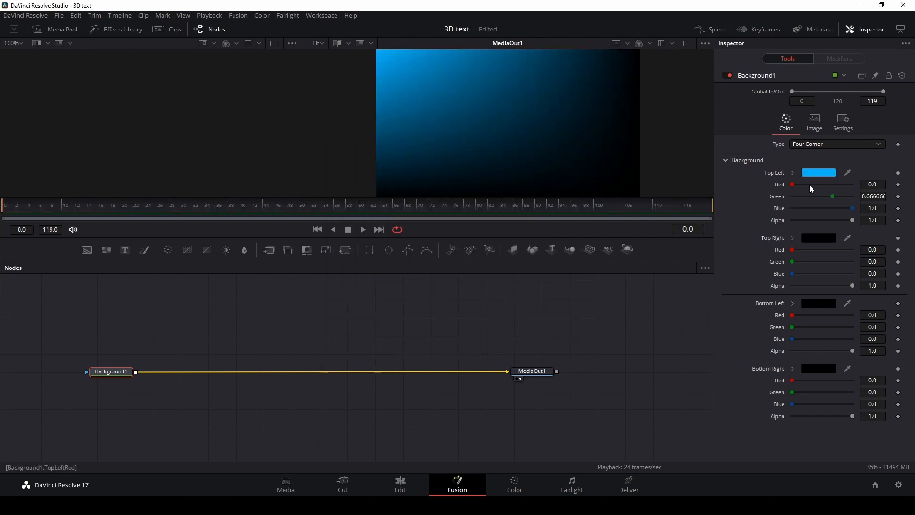
click(817, 302)
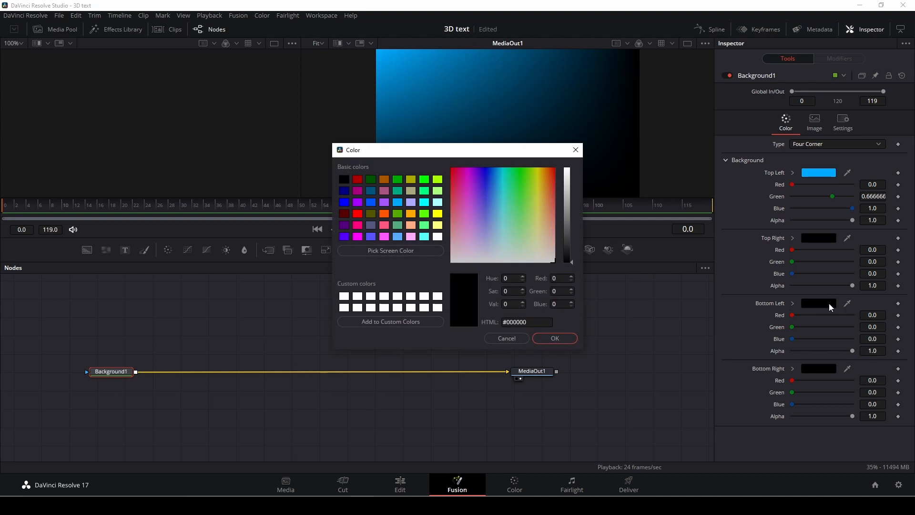
click(390, 250)
click(824, 174)
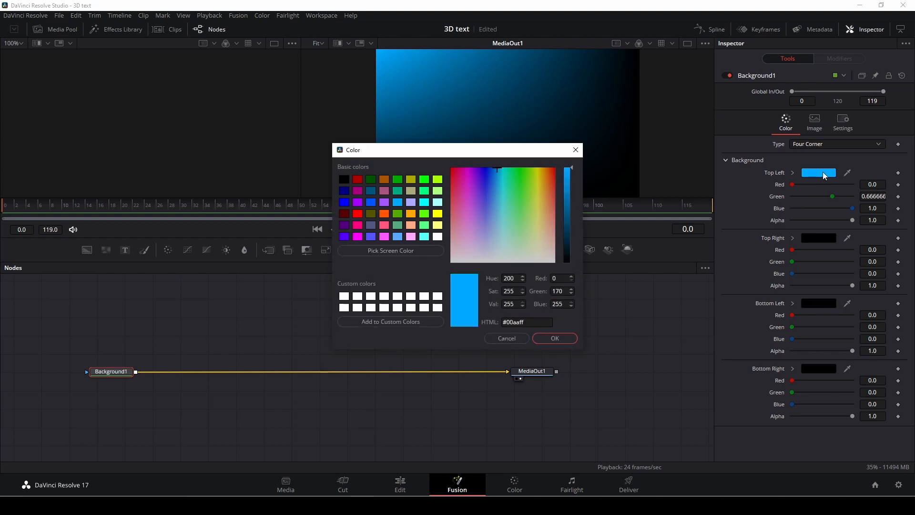
click(566, 338)
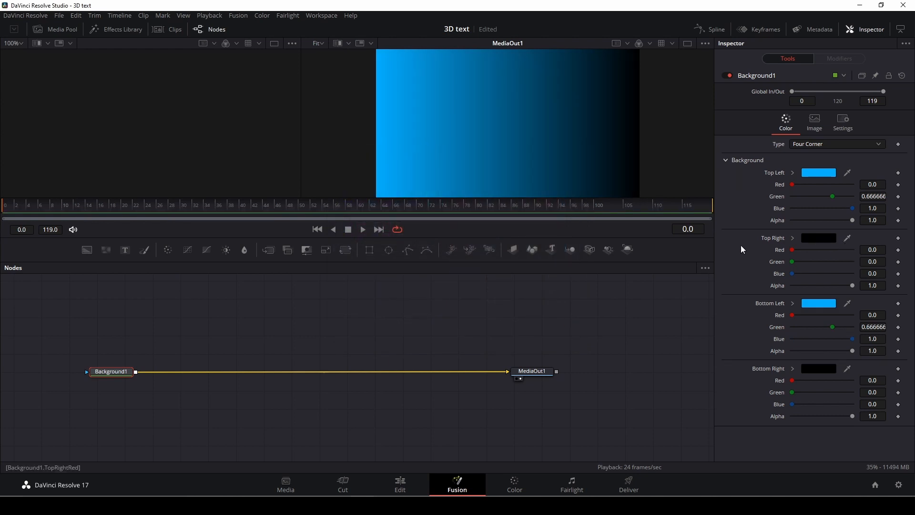
- Set the top-right and bottom-right corner colours of Background1 to dark blue #003753
click(807, 237)
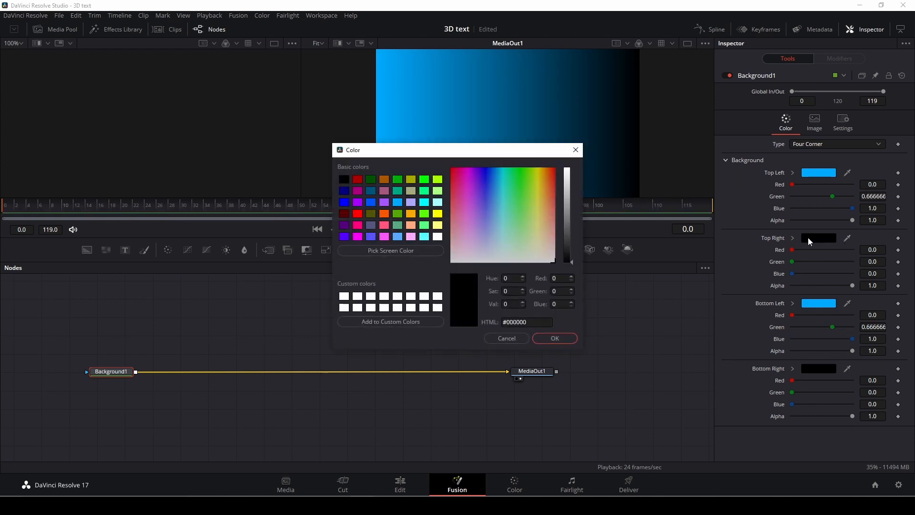
click(397, 202)
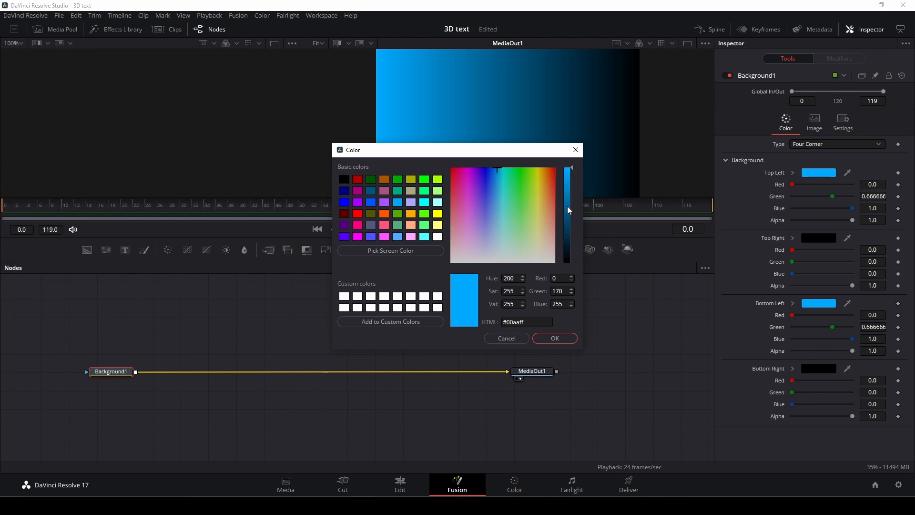
drag(571, 167, 570, 232)
click(570, 338)
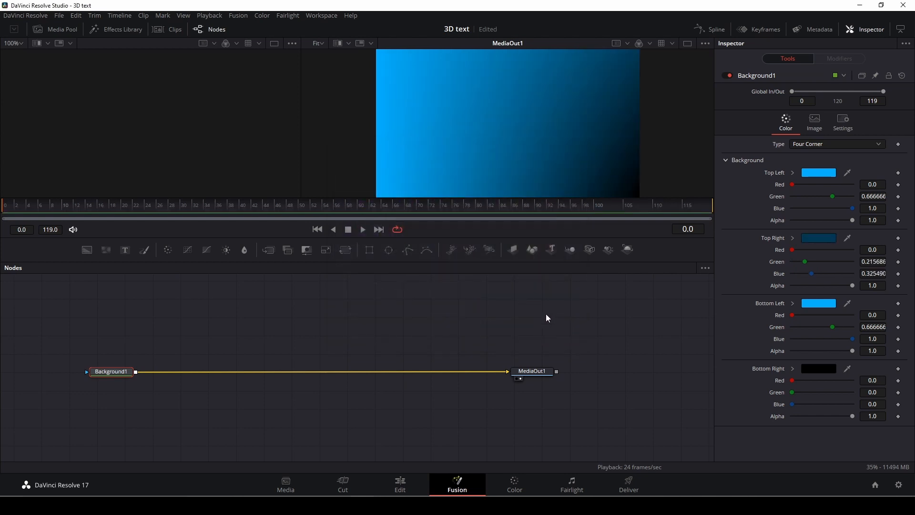
click(827, 368)
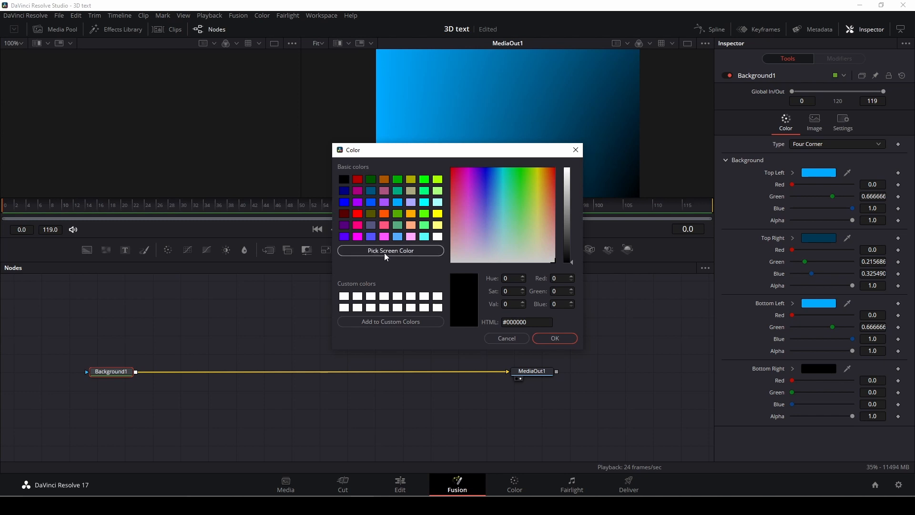
click(384, 252)
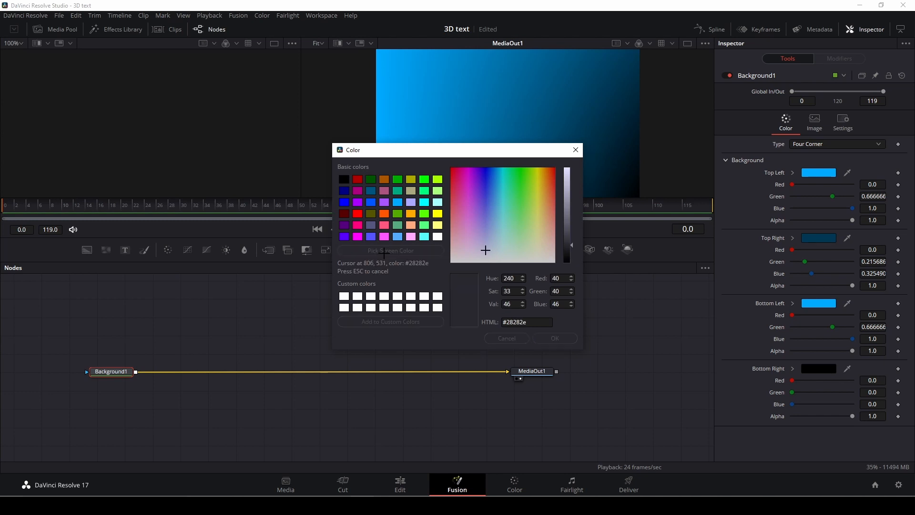
click(813, 238)
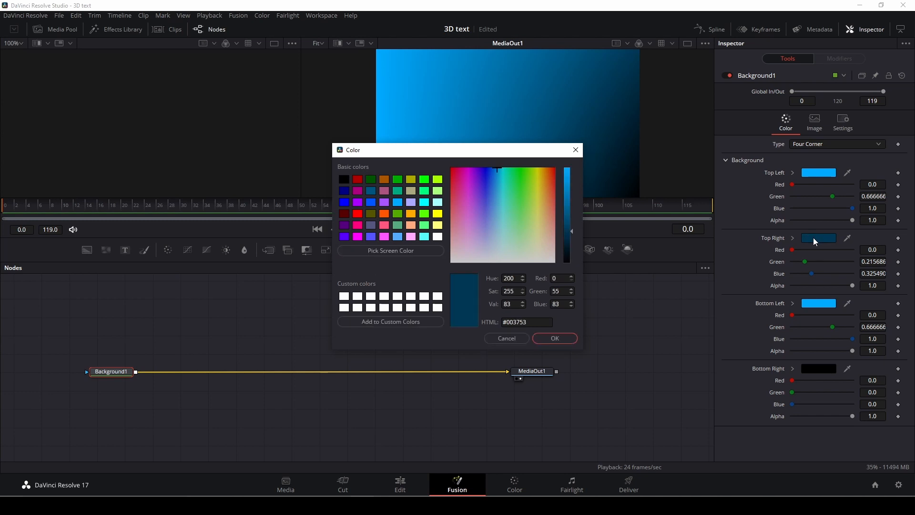
click(560, 336)
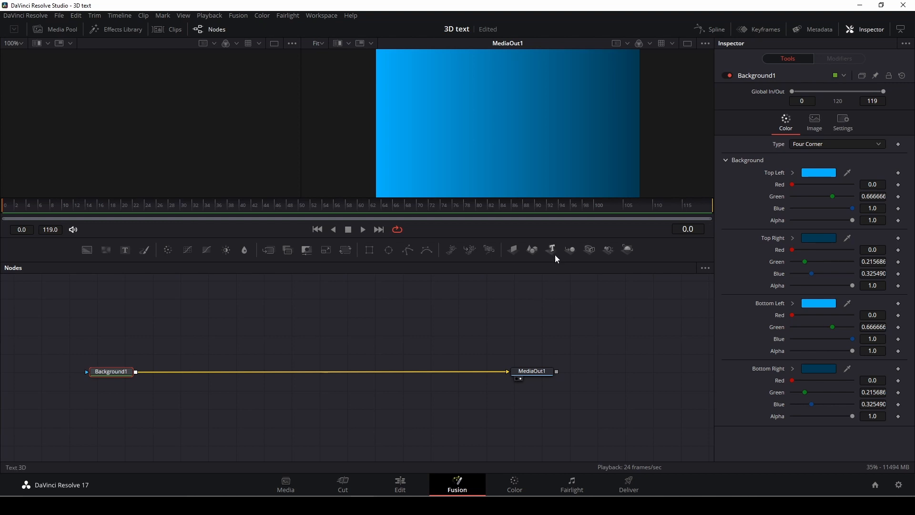
- Add unconnected Text 3D, Merge 3D and Renderer 3D nodes above the line between Background1 and MediaOut1
drag(553, 252, 250, 309)
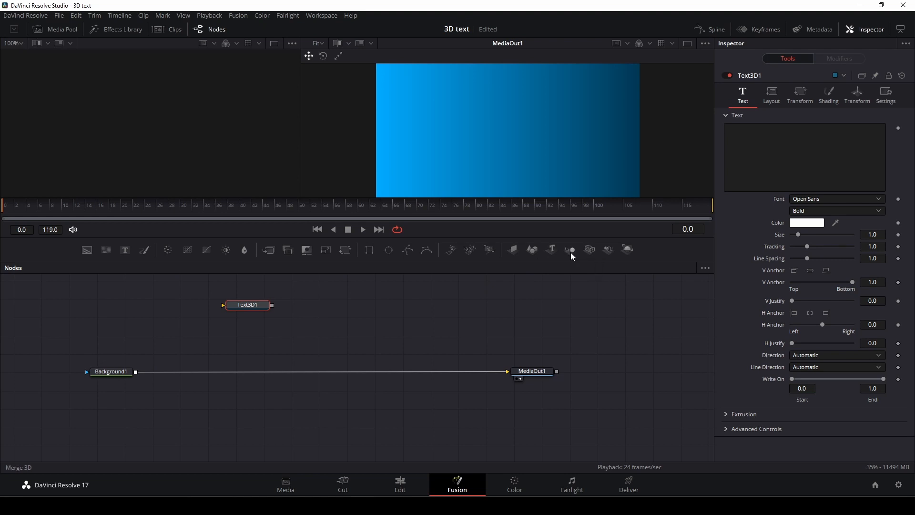
drag(570, 252, 385, 315)
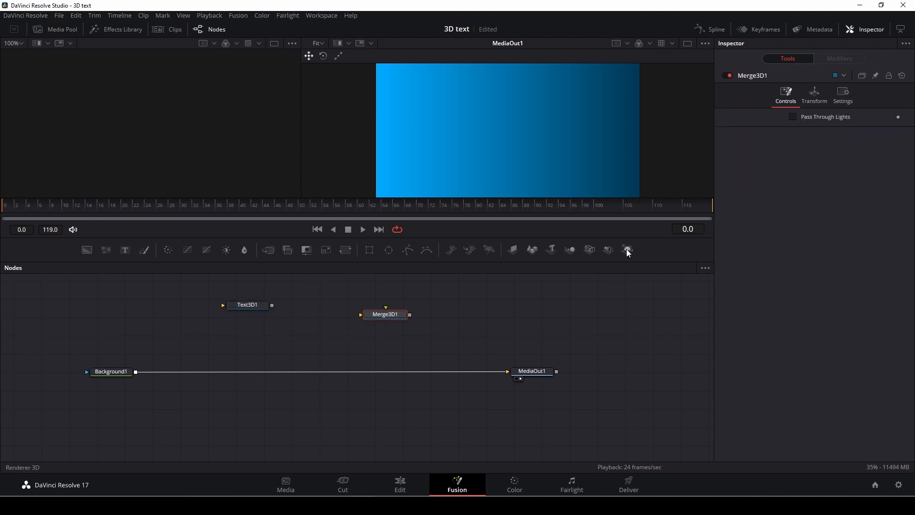
drag(626, 249, 335, 295)
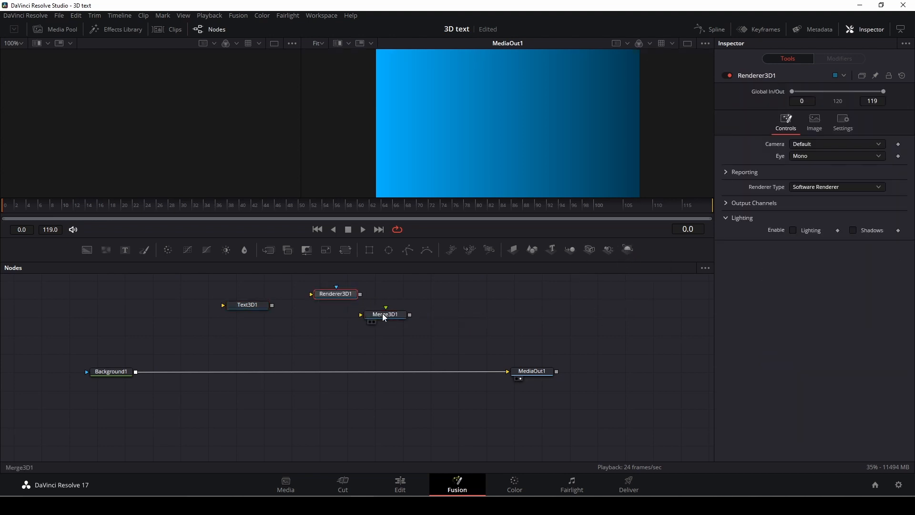
- Move Merge3D1 aside, connect Text3D1 to Renderer3D1 placed beside it, and merge the renderer's output over Background1
drag(385, 314, 509, 299)
drag(337, 297, 358, 308)
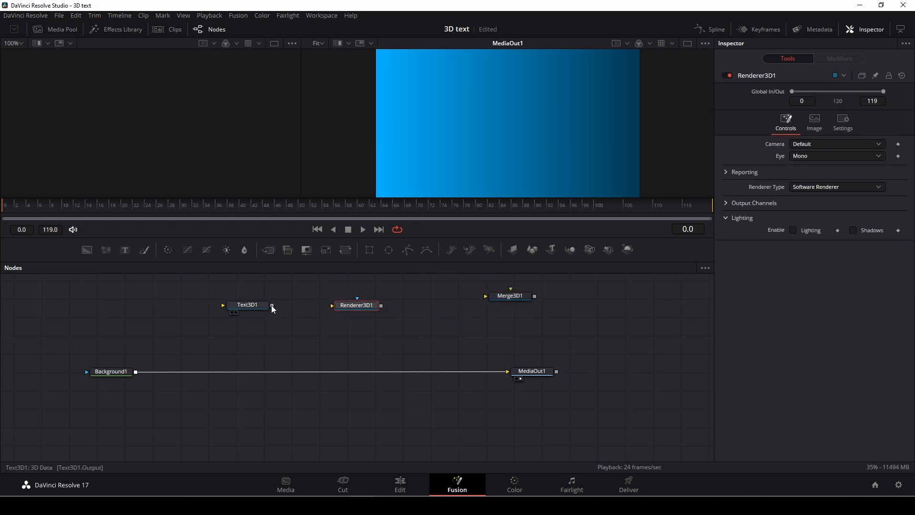
drag(272, 306, 336, 306)
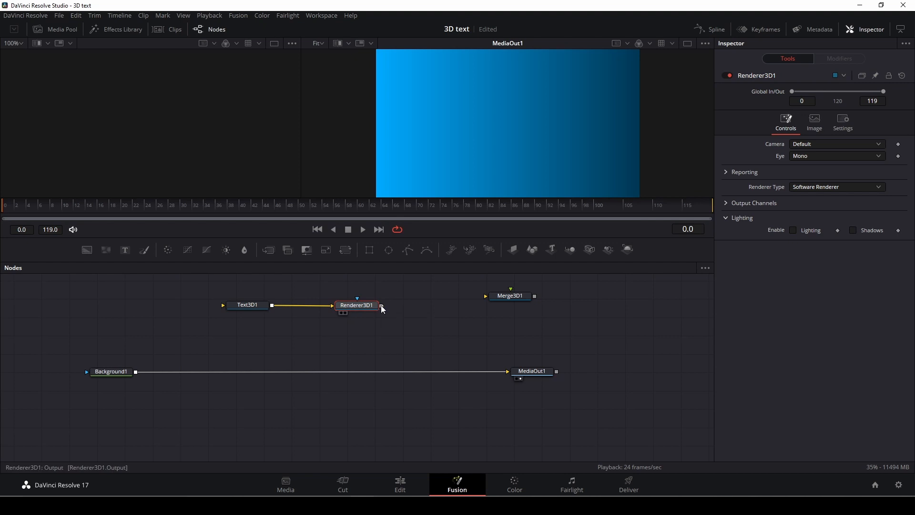
drag(382, 306, 135, 372)
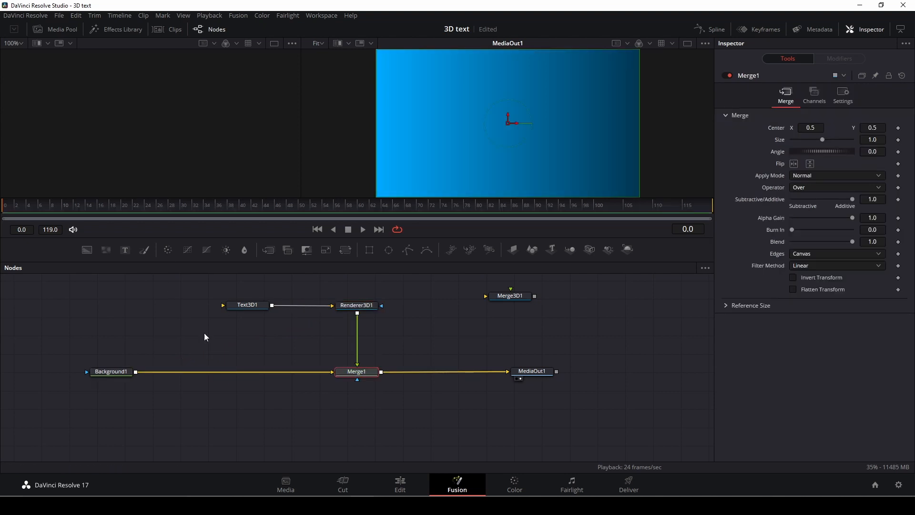
- Enter the text KEEP in the Text3D1 node
click(250, 307)
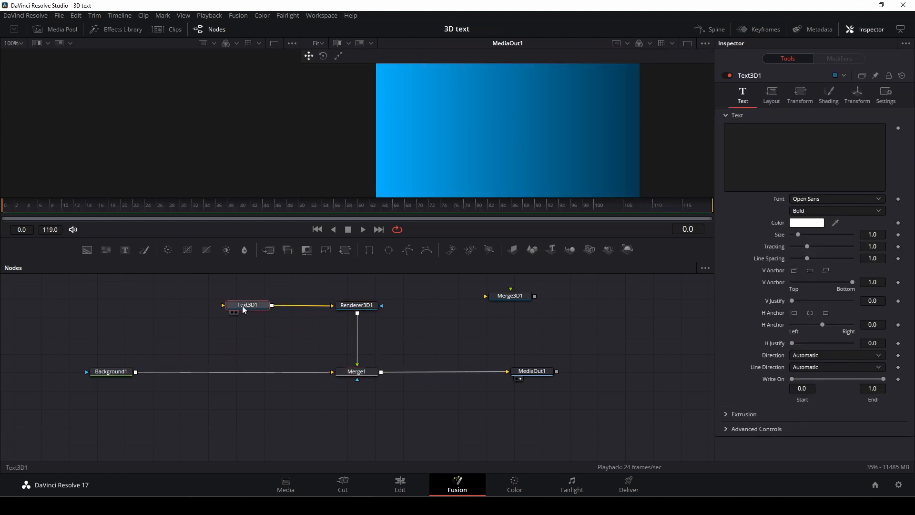
click(749, 130)
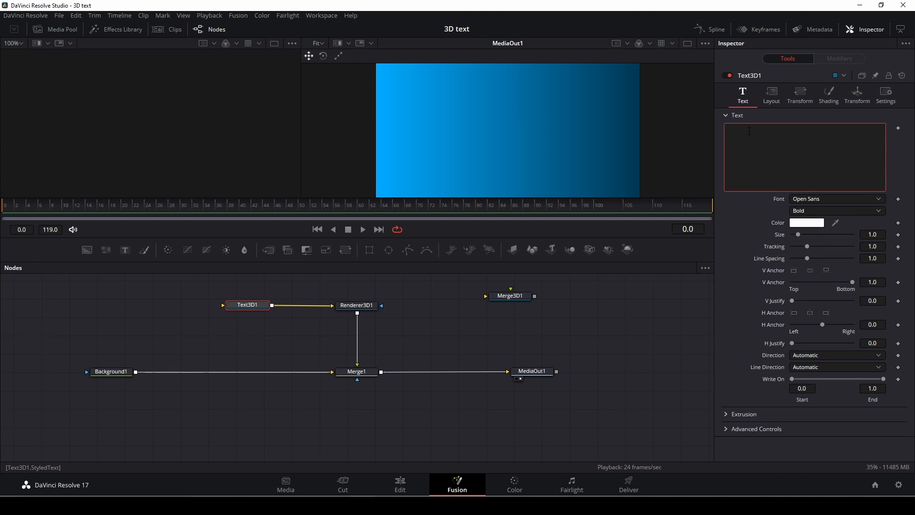
text(K)
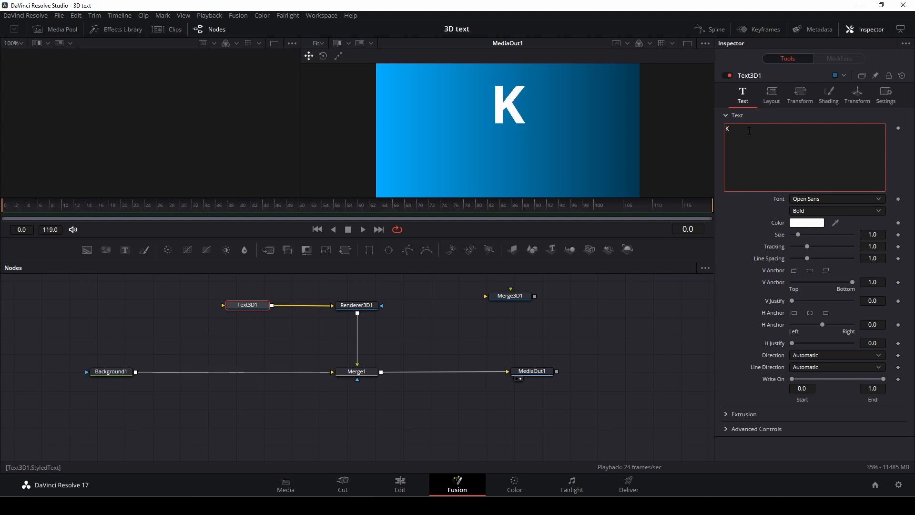
text(EEP)
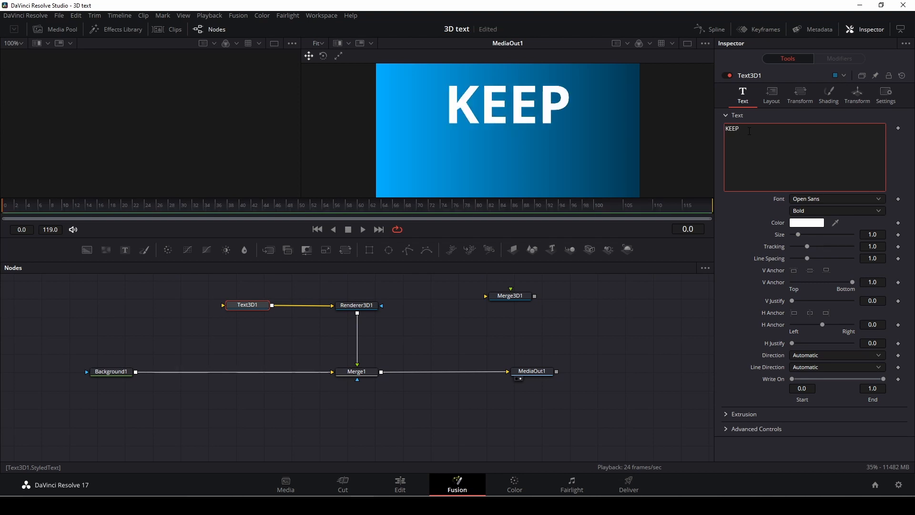
- Change the KEEP text's font to Tahoma and reduce its size to 0.84
click(846, 199)
scroll(810, 328, down, 8)
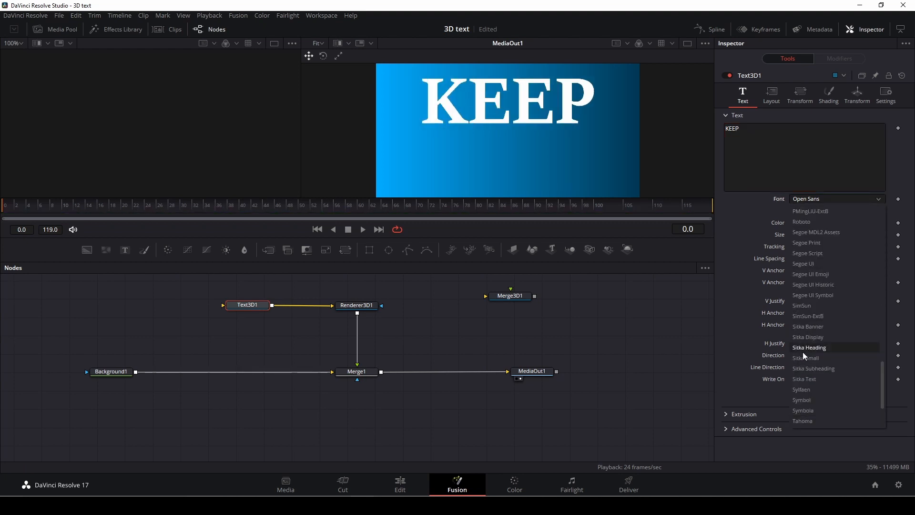
click(814, 417)
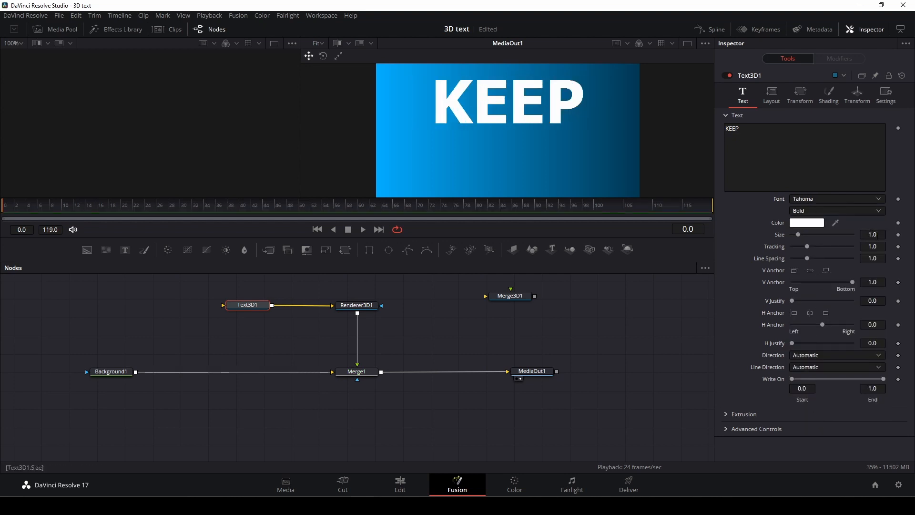
drag(799, 235, 796, 235)
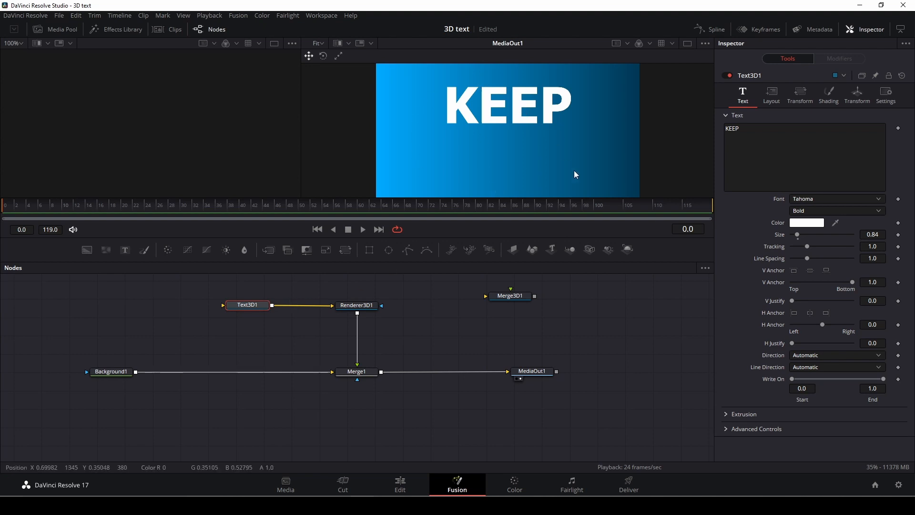
- Give the KEEP text an extrusion depth of about 0.13
click(728, 414)
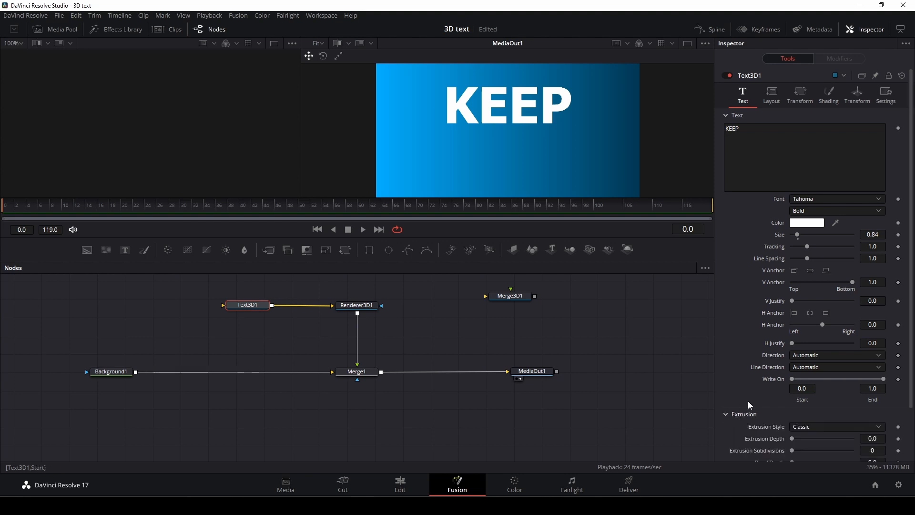
scroll(784, 411, down, 2)
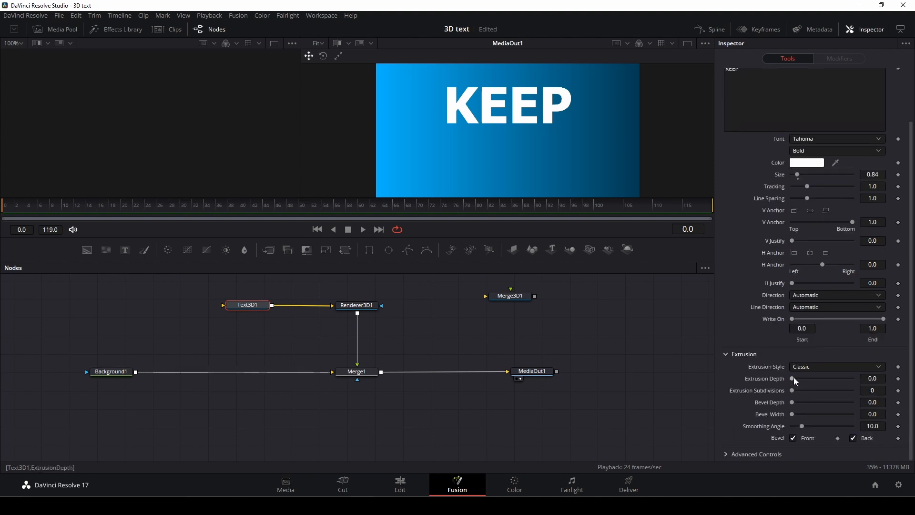
drag(793, 376, 833, 373)
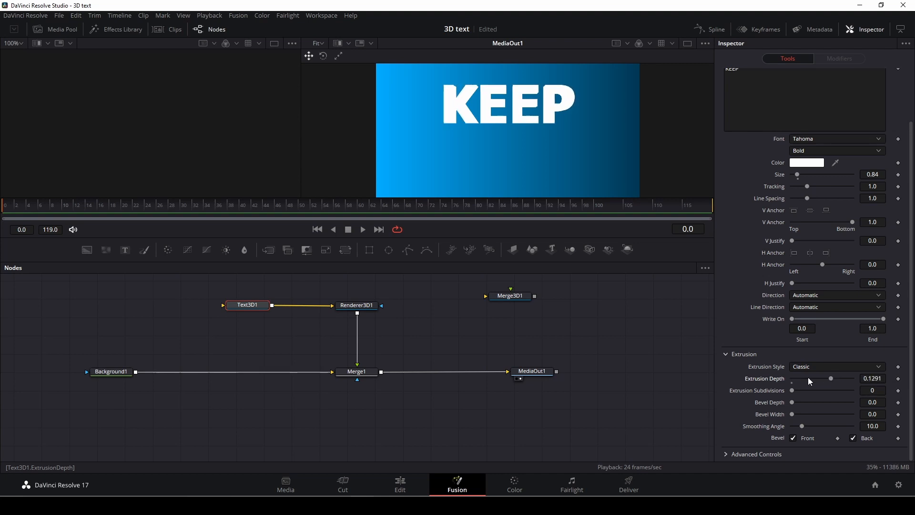
- Enable lighting and shadows on the Renderer3D1 node
click(363, 309)
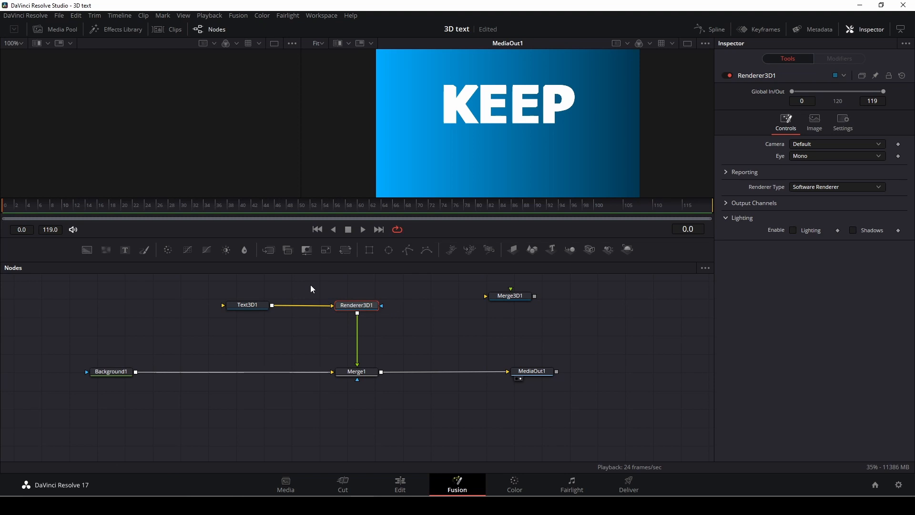
click(793, 229)
click(853, 229)
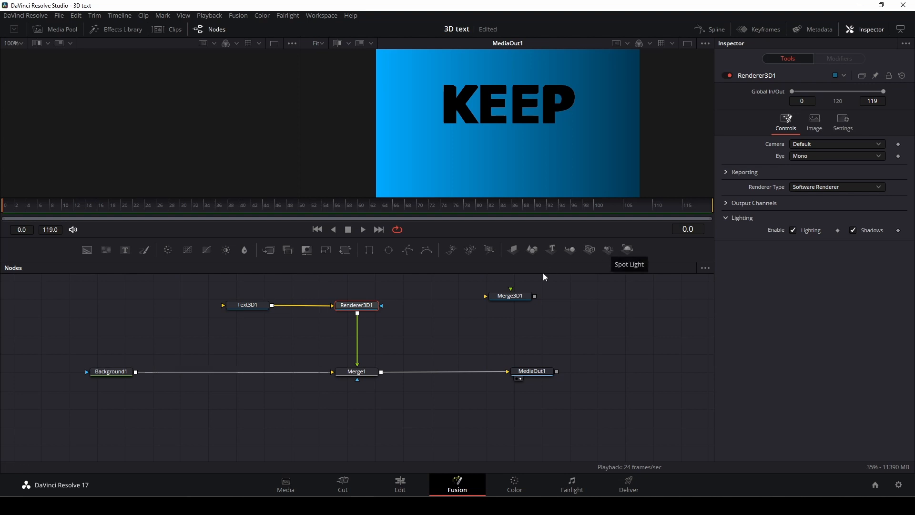
- Add an unconnected Directional Light node to the composition
click(442, 330)
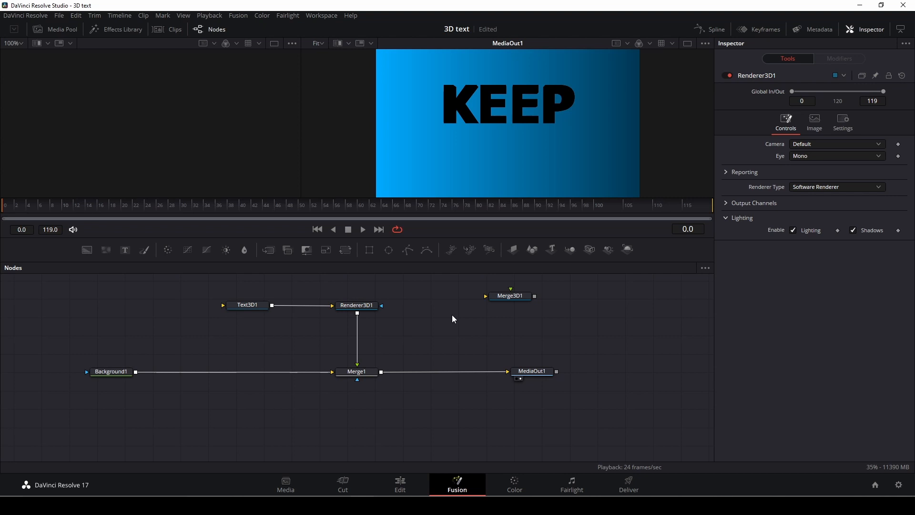
key(shift+space)
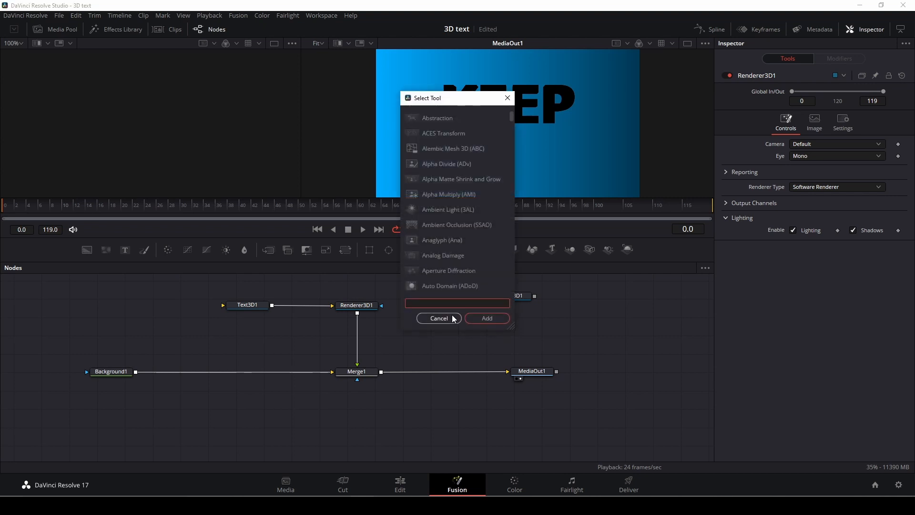
text(lig)
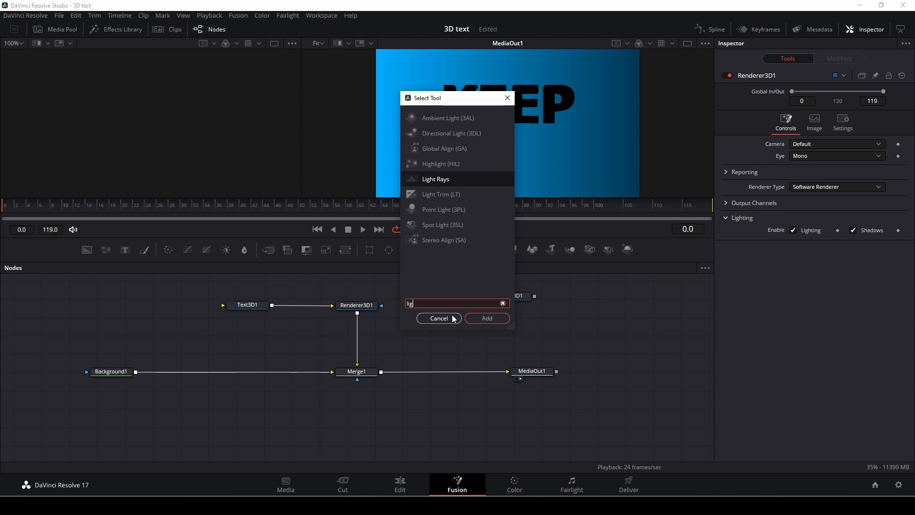
click(434, 133)
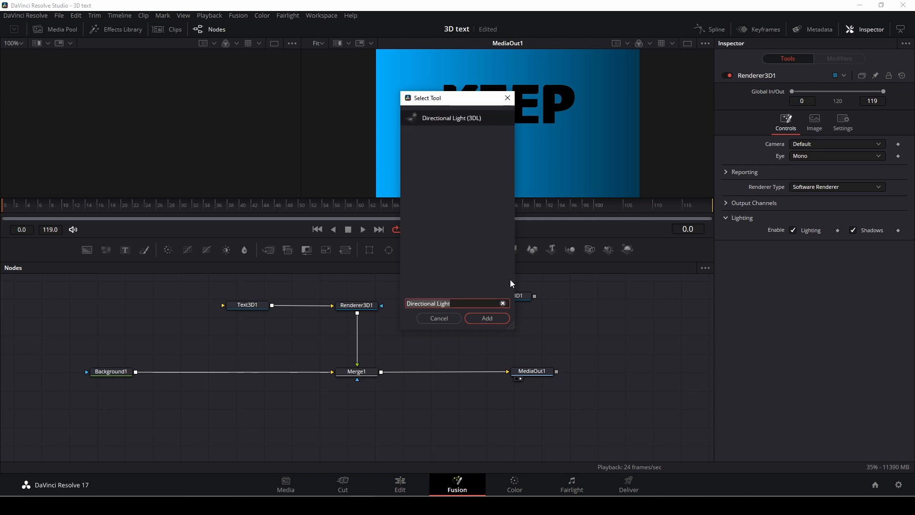
click(486, 318)
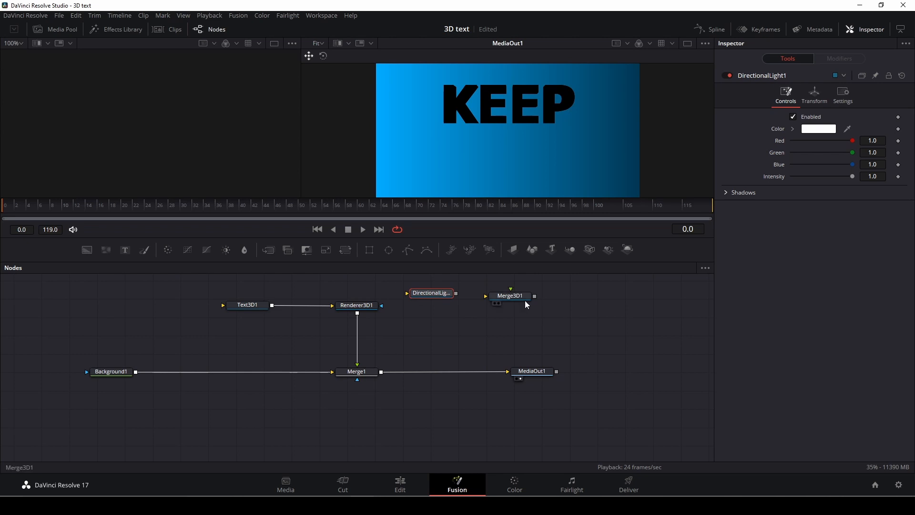
- Insert Merge3D1 into the connection between Text3D1 and Renderer3D1, and move the renderer away to make room
drag(372, 308, 382, 311)
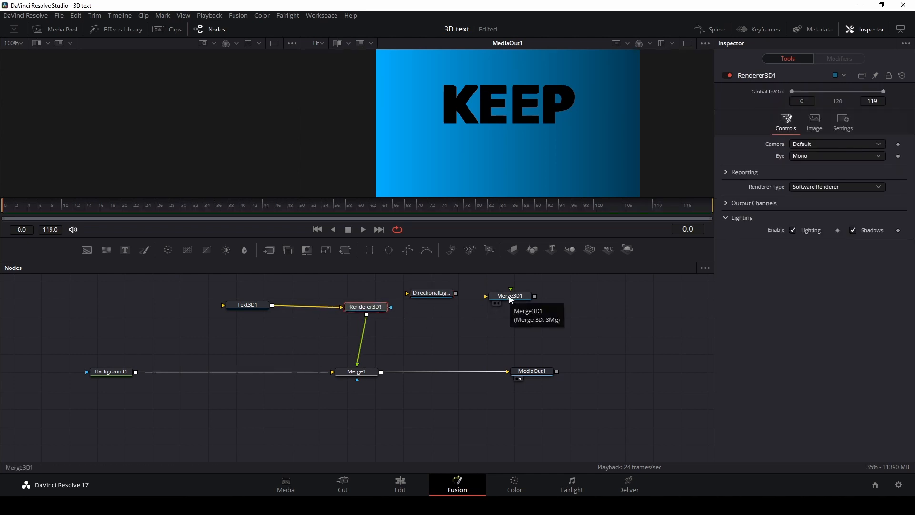
drag(509, 297, 310, 306)
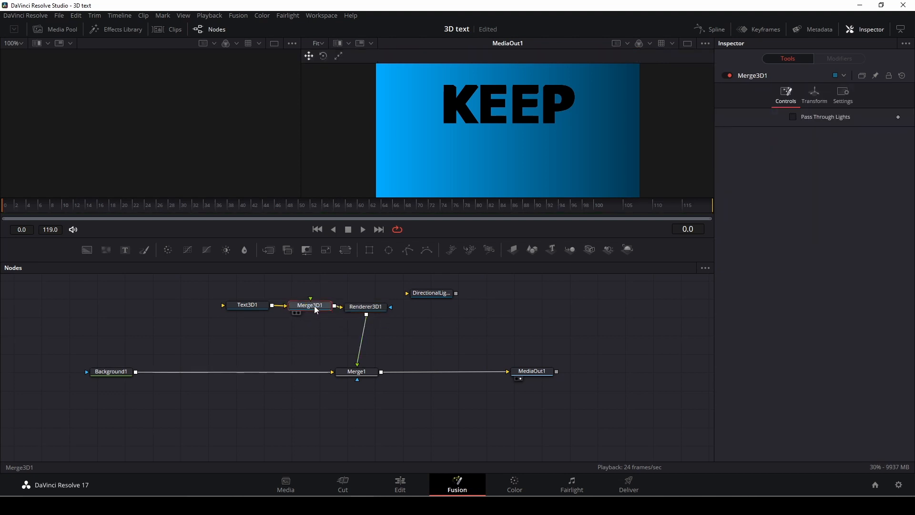
drag(366, 308, 433, 322)
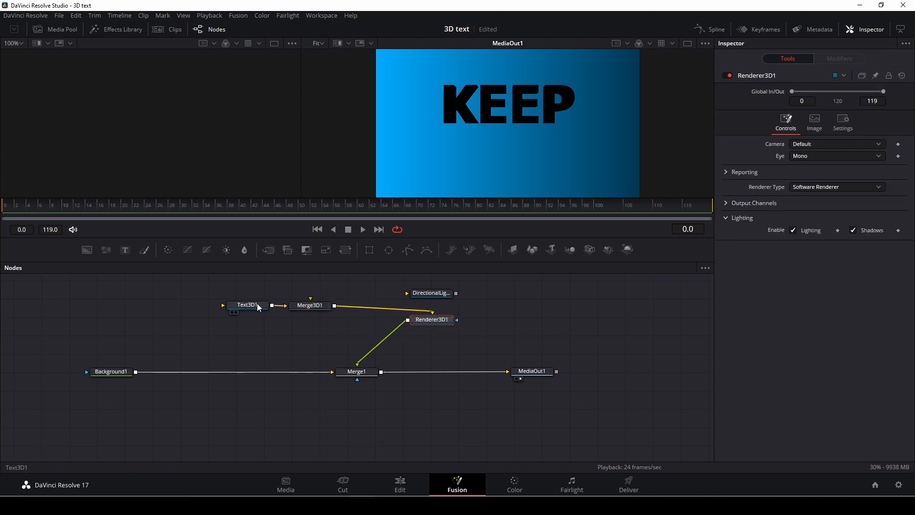
- Spread out Text3D1 and the directional light node, and connect the light's output to Merge3D1
drag(257, 305, 218, 325)
scroll(312, 329, up, 2)
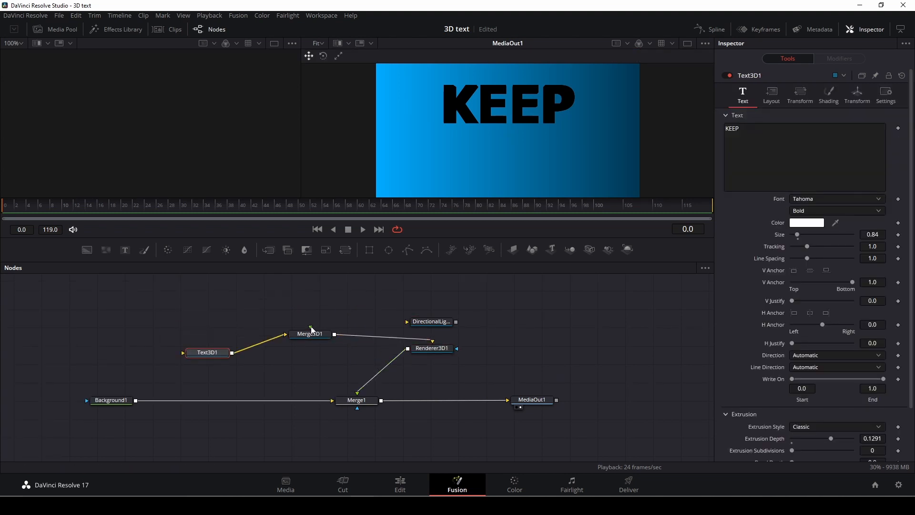
drag(422, 320, 364, 287)
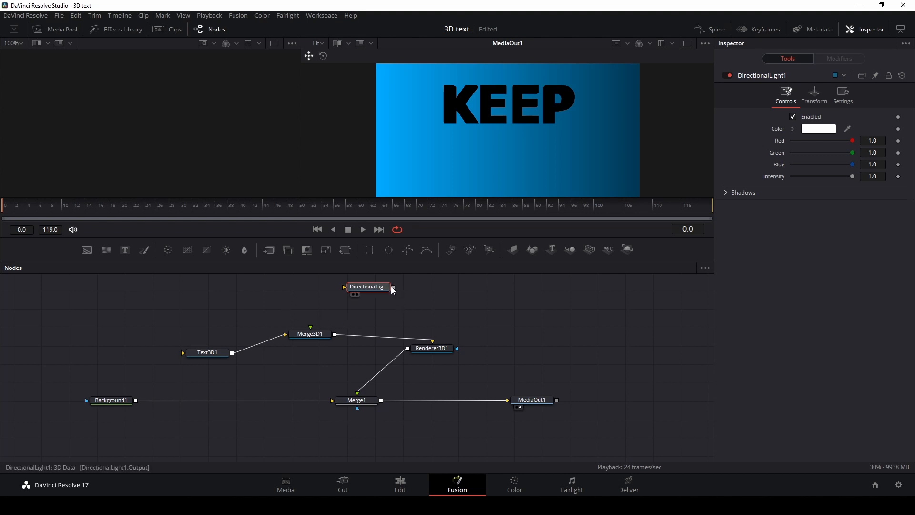
drag(393, 287, 322, 332)
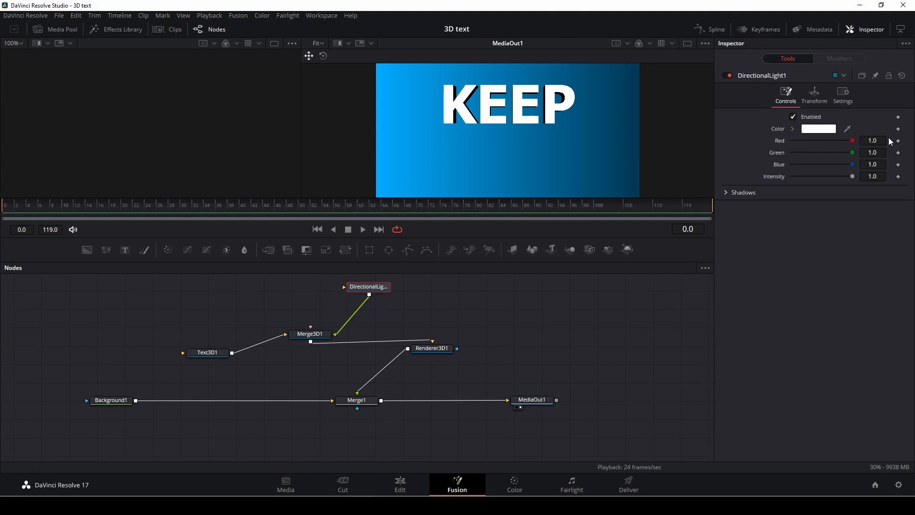
- View Merge3D1 in the empty viewer, and place the directional light at about X -0.11, Y 0.05, Z -0.37 with rotation X 18.2, Y -28.7, Z -10.4
click(815, 99)
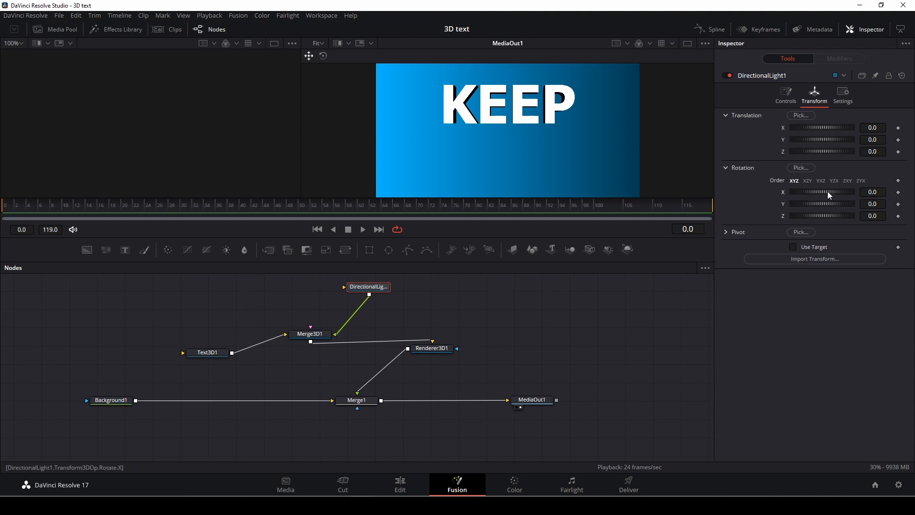
mouse_move(828, 190)
mouse_down()
mouse_move(836, 190)
mouse_move(828, 191)
mouse_up()
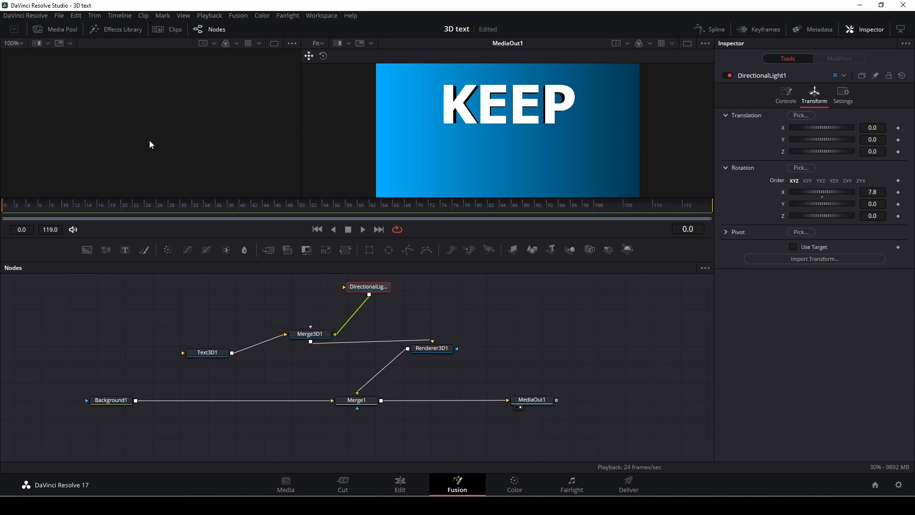
key(1)
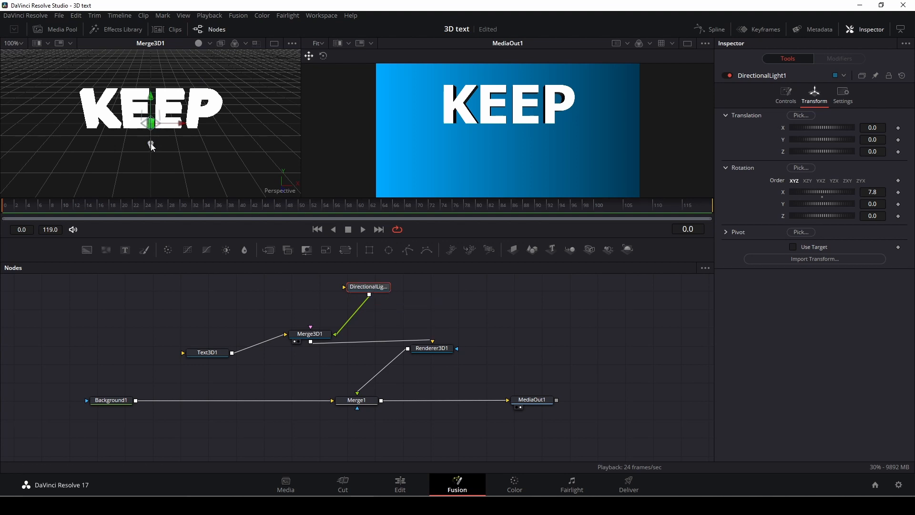
mouse_move(152, 139)
mouse_down()
mouse_move(193, 130)
mouse_move(158, 119)
mouse_move(149, 142)
mouse_move(155, 106)
mouse_move(188, 92)
mouse_move(141, 91)
mouse_move(161, 145)
mouse_up()
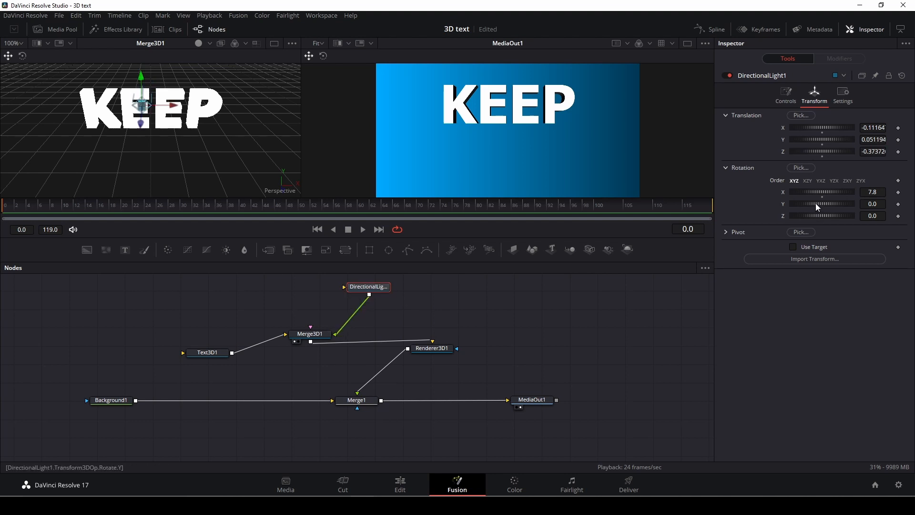
mouse_move(816, 203)
mouse_down()
mouse_move(827, 191)
mouse_move(818, 202)
mouse_up()
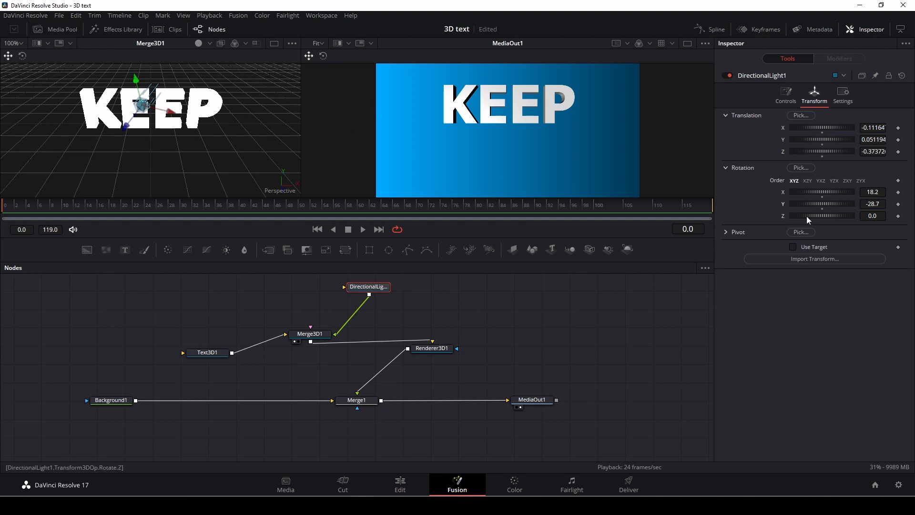
drag(812, 214, 810, 216)
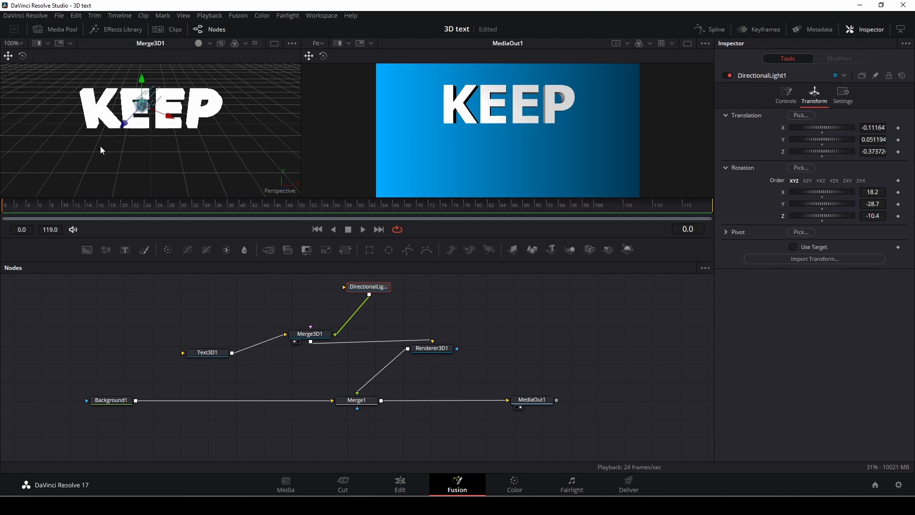
- Duplicate the Text3D1 node, place the copy above the original, and connect it to Merge3D1
drag(195, 354, 196, 331)
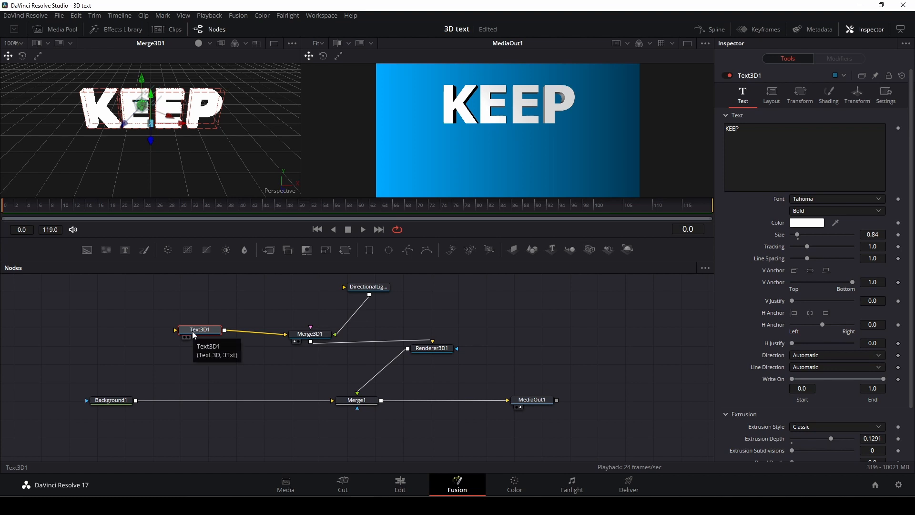
click(264, 351)
key(ctrl+v)
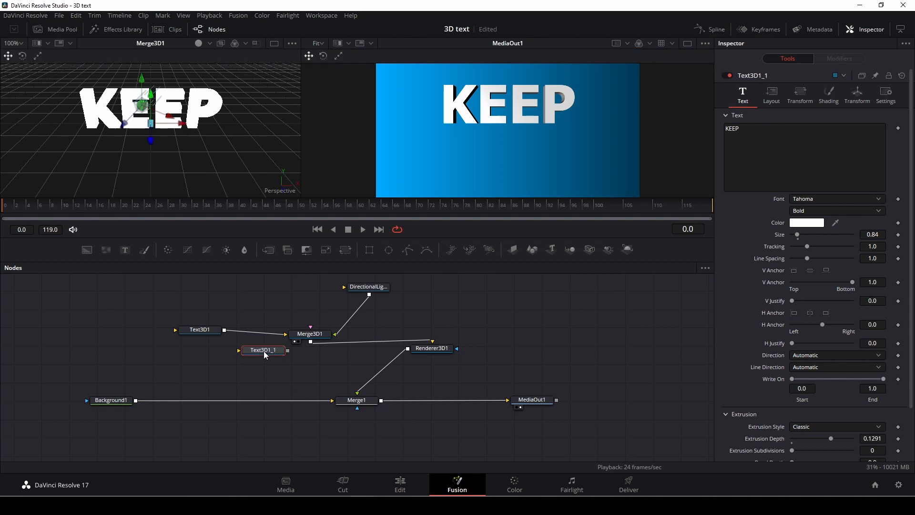
drag(264, 351, 202, 293)
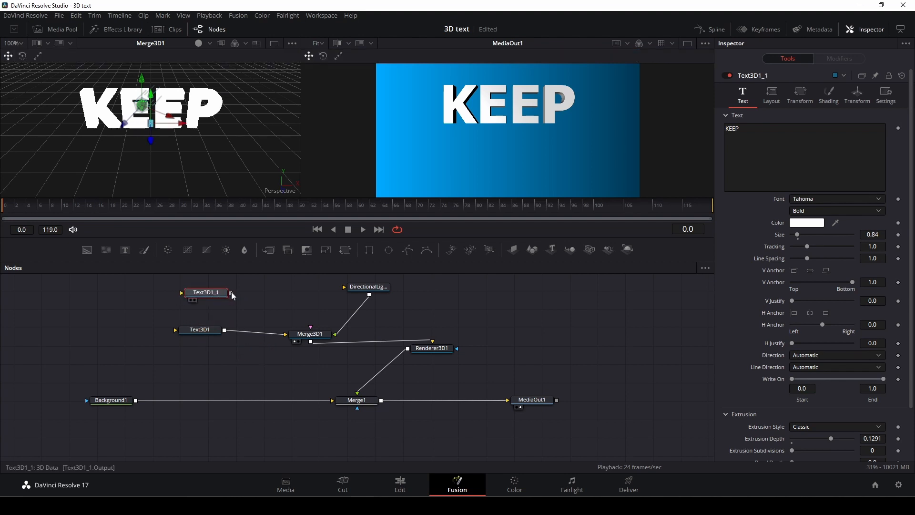
drag(231, 292, 321, 341)
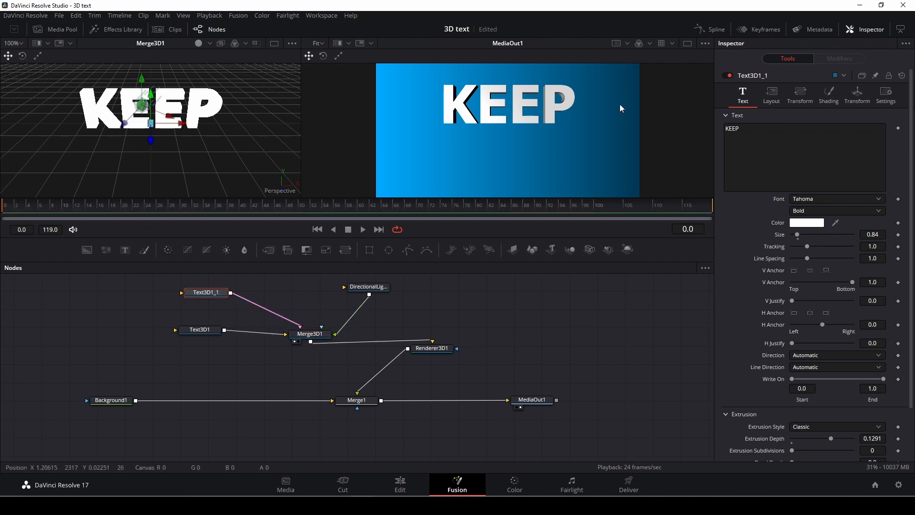
- Replace the text in the duplicated text node with FOCUS
click(747, 128)
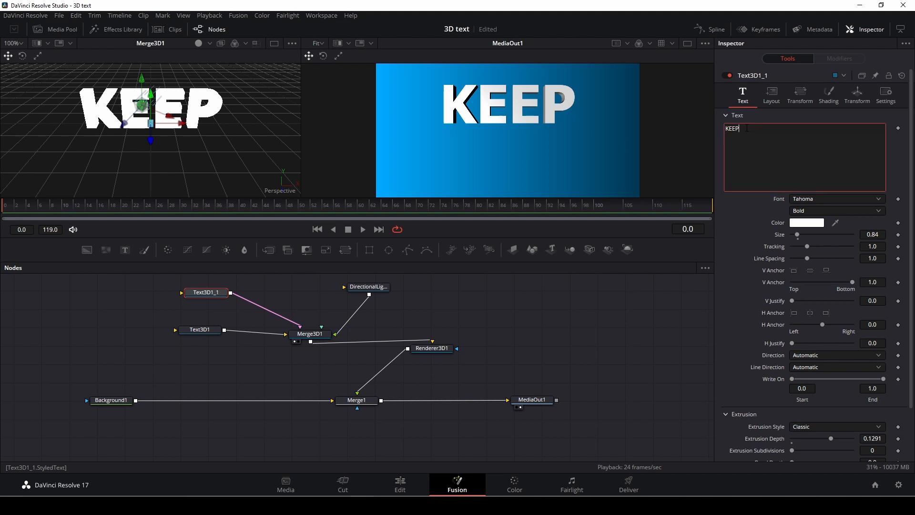
key(BackSpace)
key(BackSpace)
key(BackSpace)
key(BackSpace)
text(F)
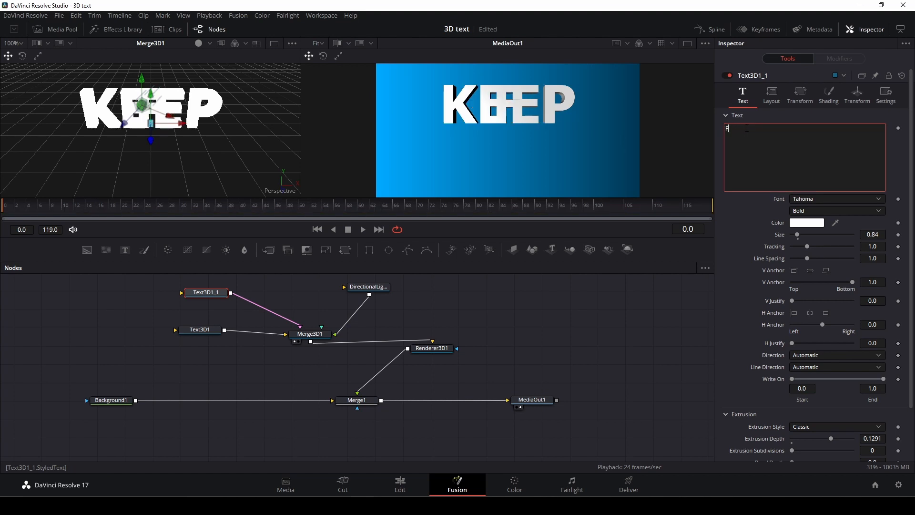
text(OCUS)
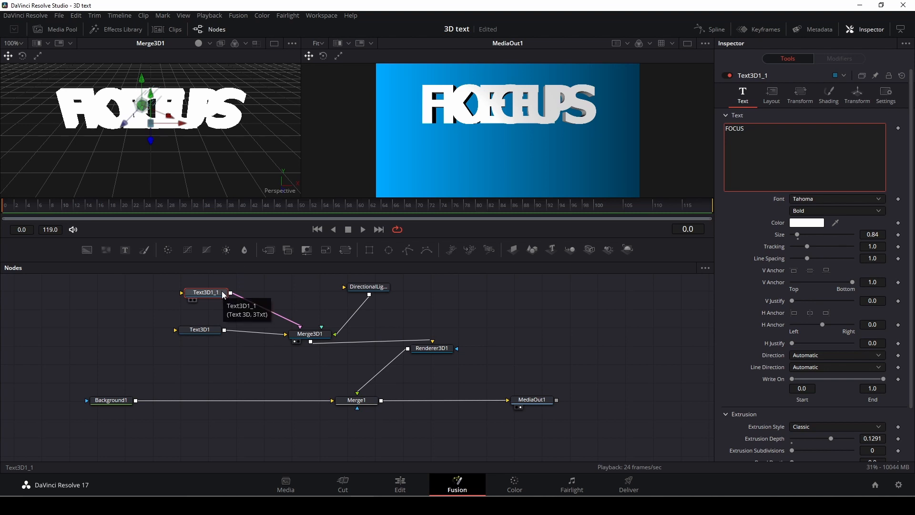
- Rename the duplicated text node to focus and open its 3D transform settings
click(202, 293)
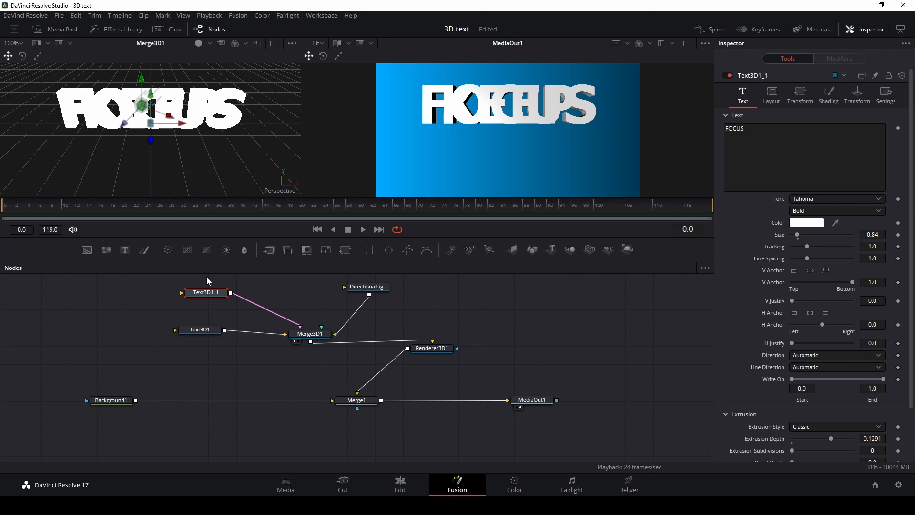
key(F2)
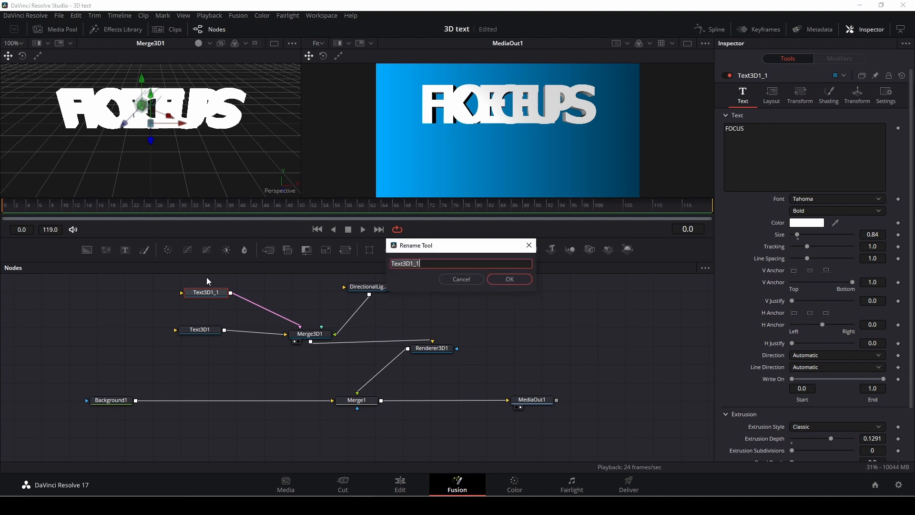
key(BackSpace)
text(focus)
click(508, 280)
click(851, 92)
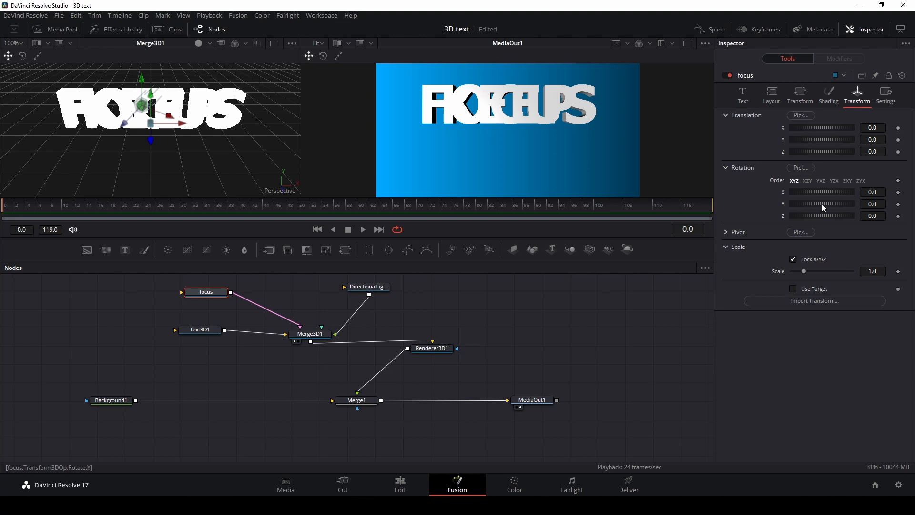
- Try rotating the FOCUS text to X 13.0 and Y -15.7, and reset both rotations to their defaults
drag(821, 204, 822, 191)
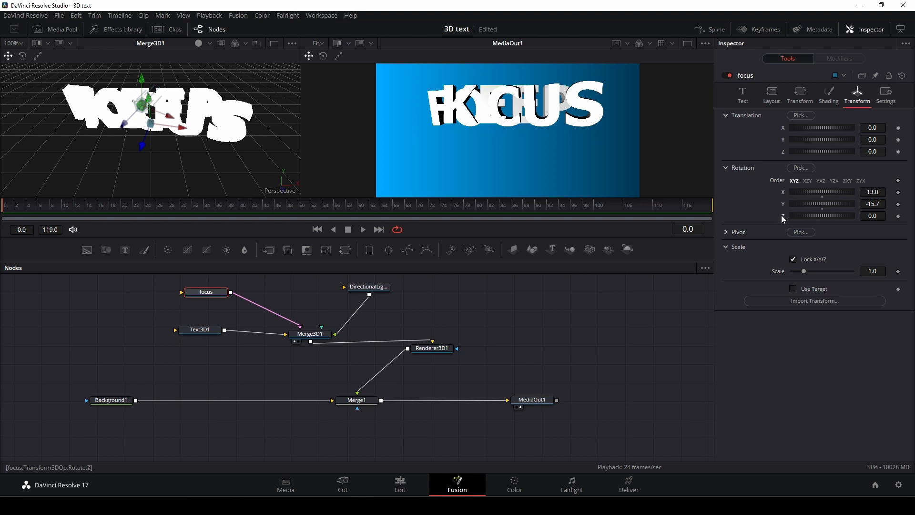
double_click(783, 191)
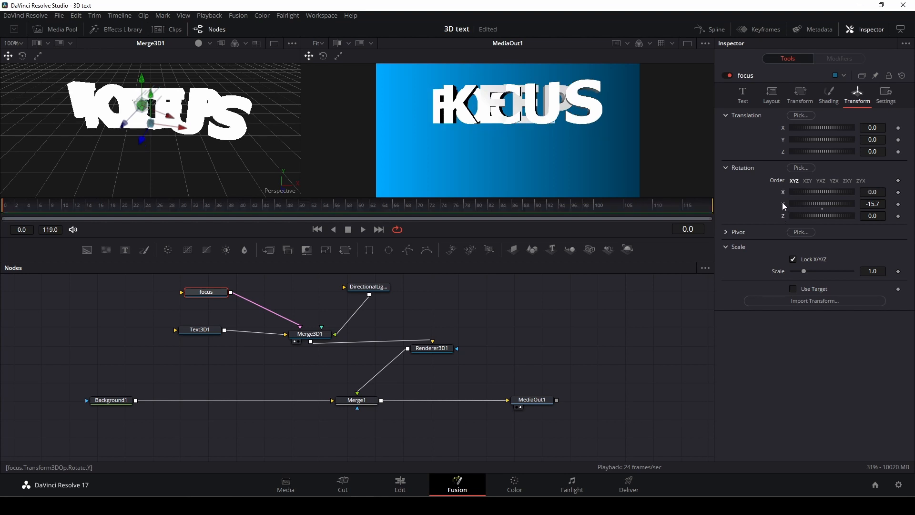
double_click(782, 205)
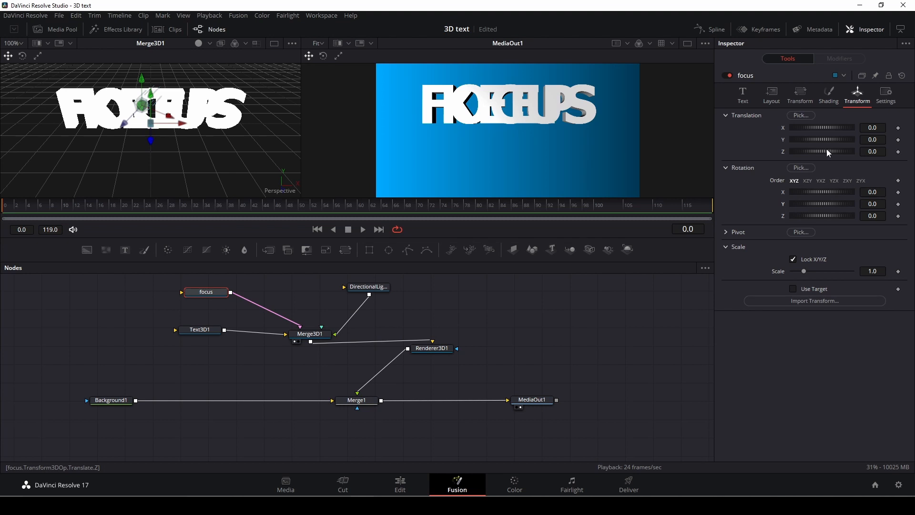
- Move the FOCUS text below KEEP with a Y translation of about -0.464
drag(833, 139, 825, 143)
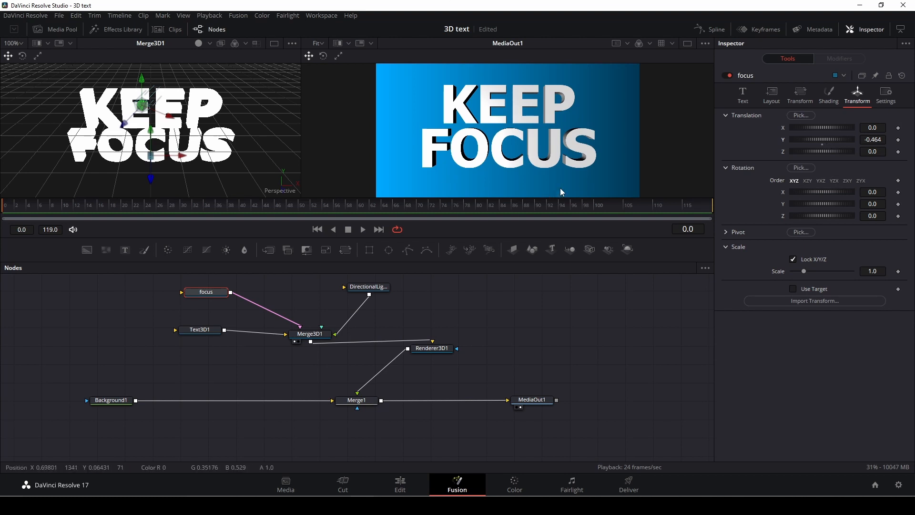
click(371, 287)
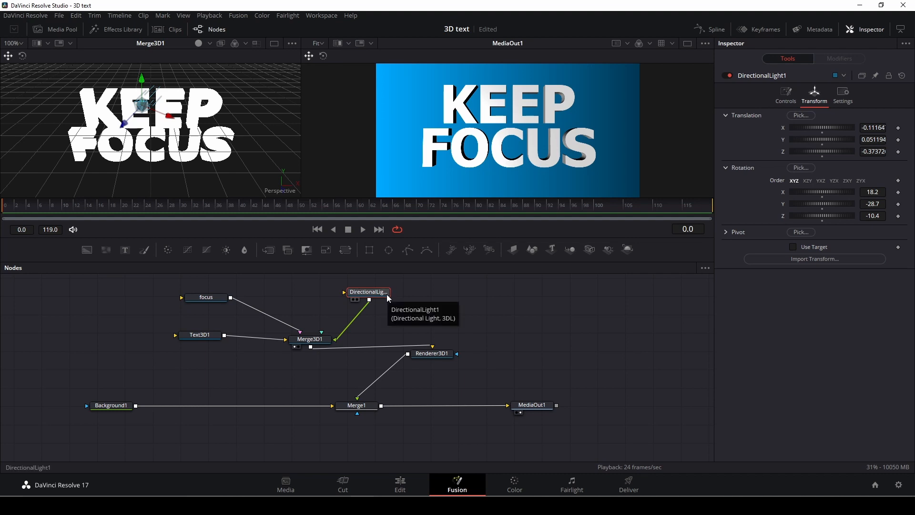
click(436, 304)
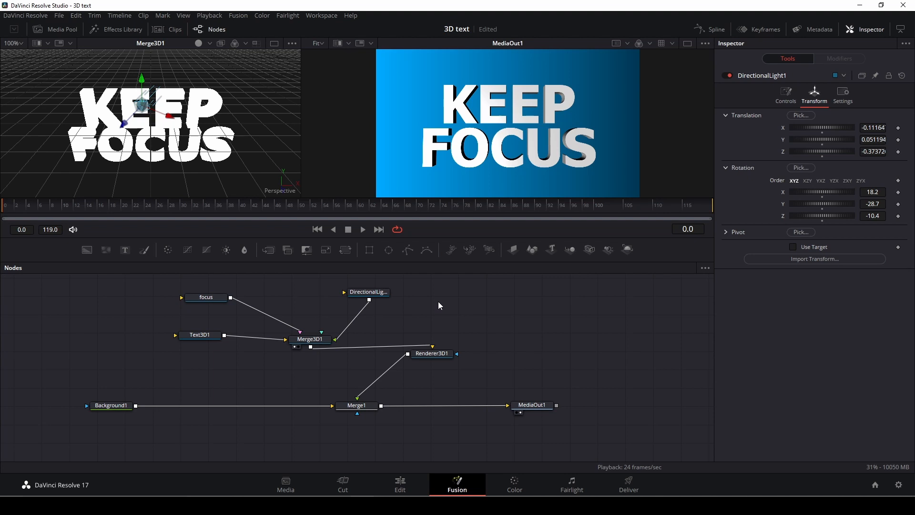
- Duplicate the directional light and connect the copy to the Merge3D1 node
key(ctrl+v)
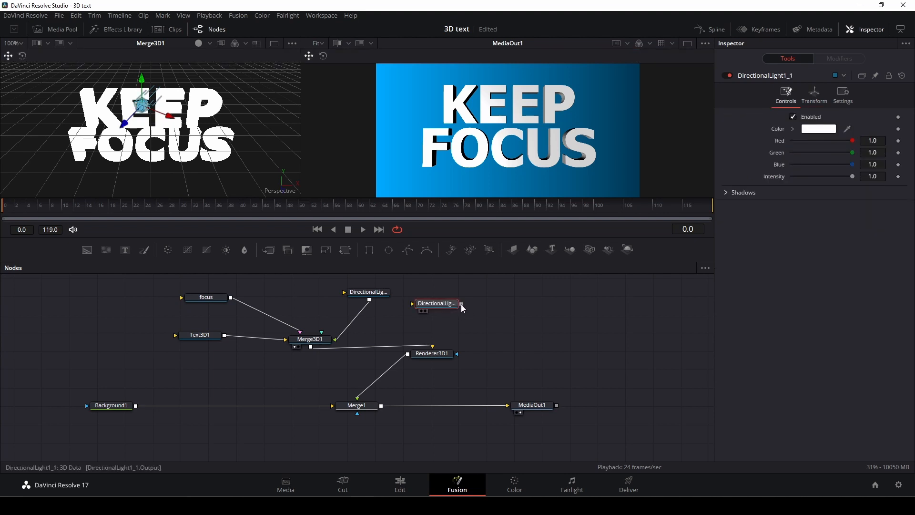
drag(461, 304, 321, 342)
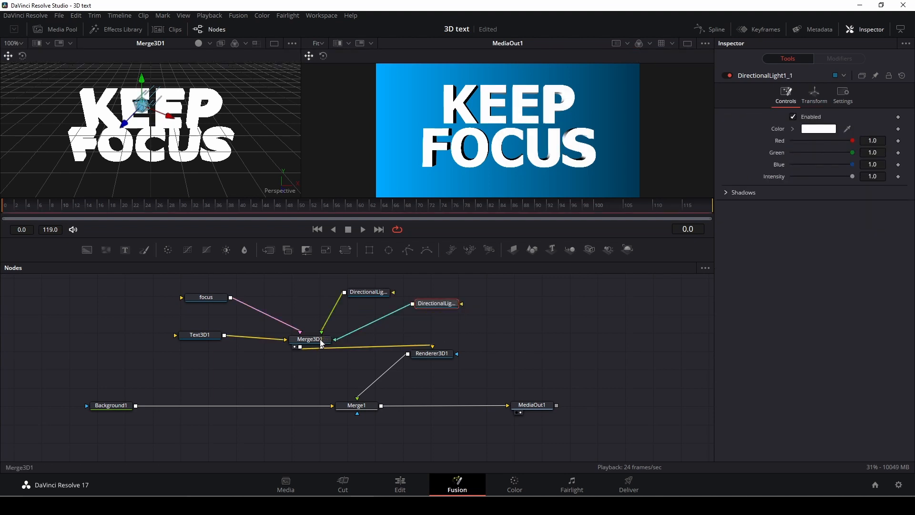
drag(445, 302, 439, 301)
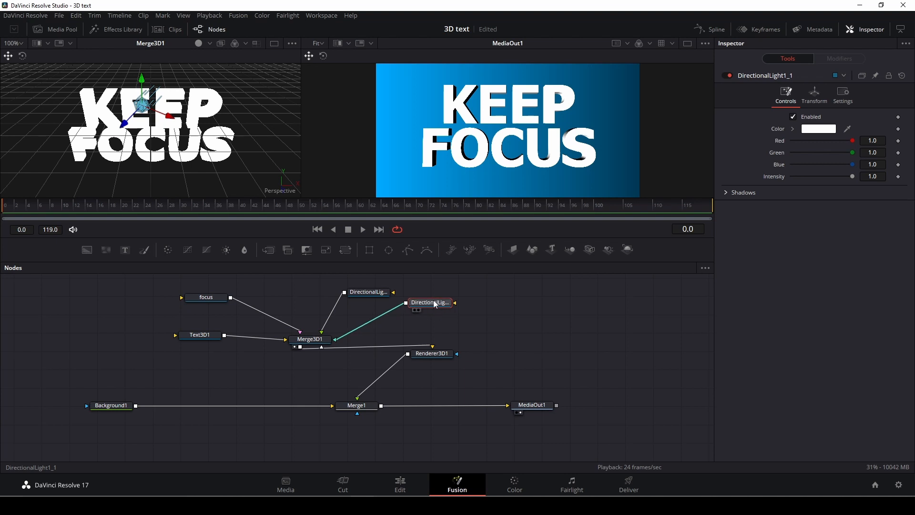
- Rotate the duplicated light to X 15.6 and Y -41.7, and move it above and behind the text to about X 0.039, Y 0.527, Z -1.575
click(815, 94)
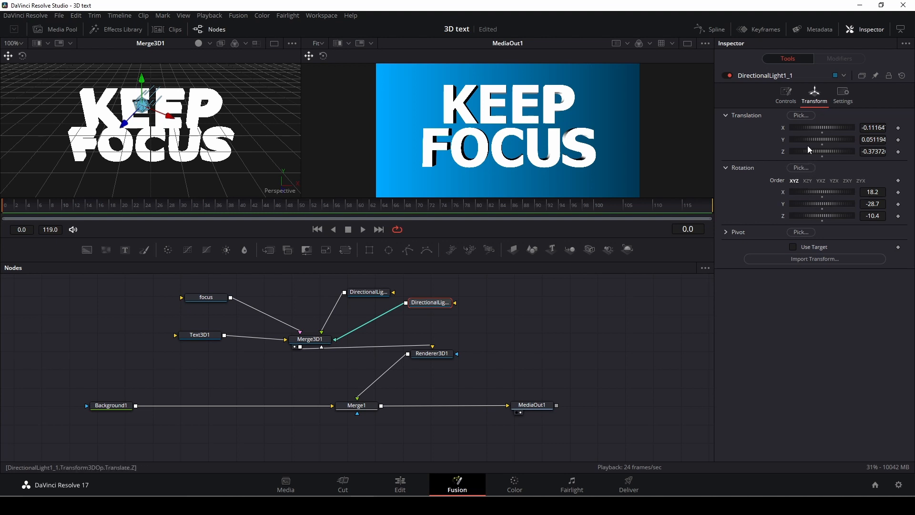
mouse_move(813, 190)
mouse_down()
mouse_move(825, 191)
mouse_move(796, 193)
mouse_move(812, 192)
mouse_move(815, 202)
mouse_up()
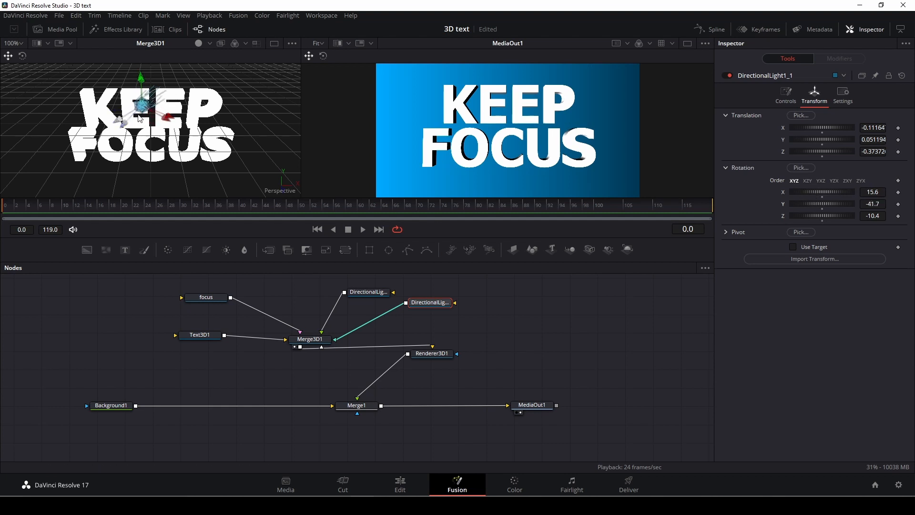
drag(120, 125, 153, 89)
scroll(222, 93, up, 2)
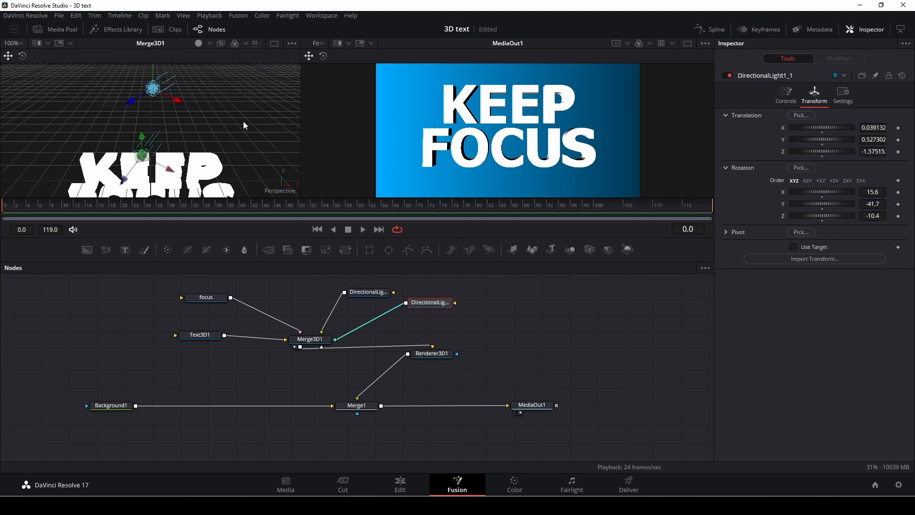
scroll(243, 121, down, 2)
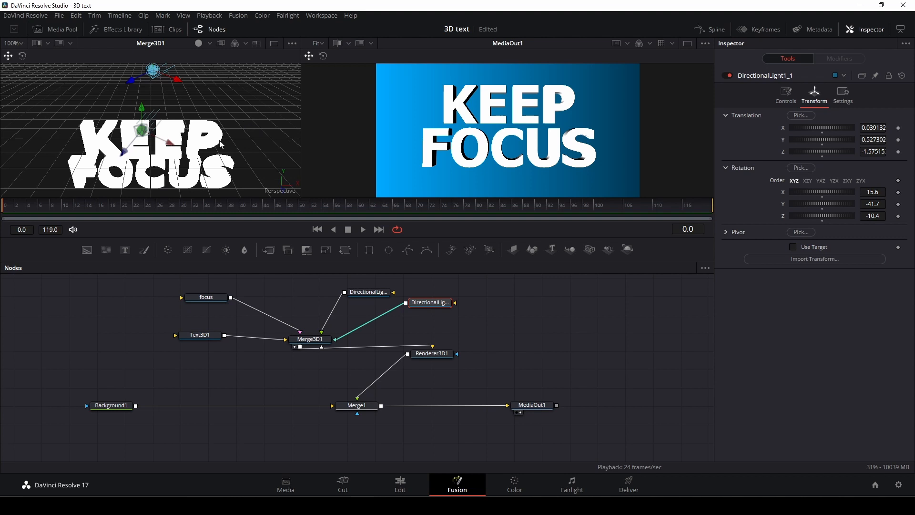
- Set the duplicated light's rotation to X 0.0, Y -15.6 and Z -20.8
drag(821, 190, 825, 190)
mouse_move(821, 202)
mouse_down()
mouse_move(827, 199)
mouse_move(818, 213)
mouse_up()
double_click(816, 189)
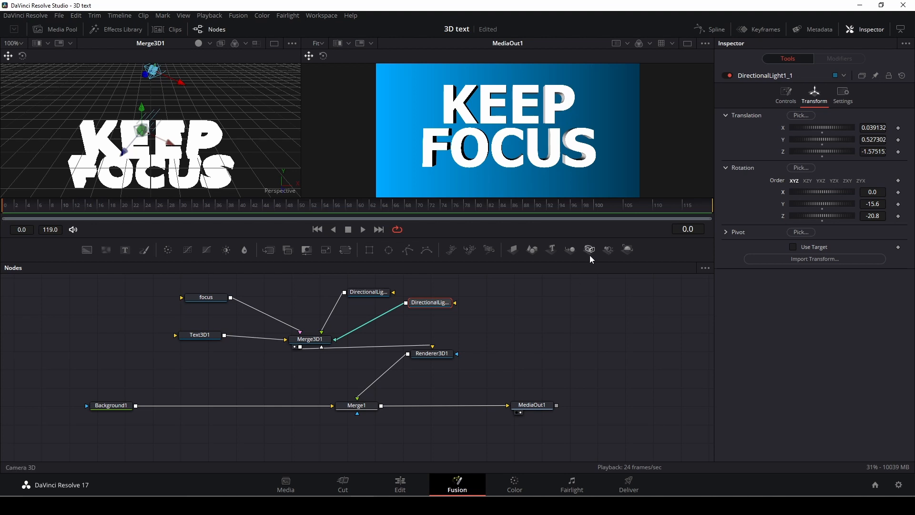
- Add a Camera 3D node and connect it to the Merge3D1 node
drag(589, 250, 586, 300)
drag(489, 328, 320, 343)
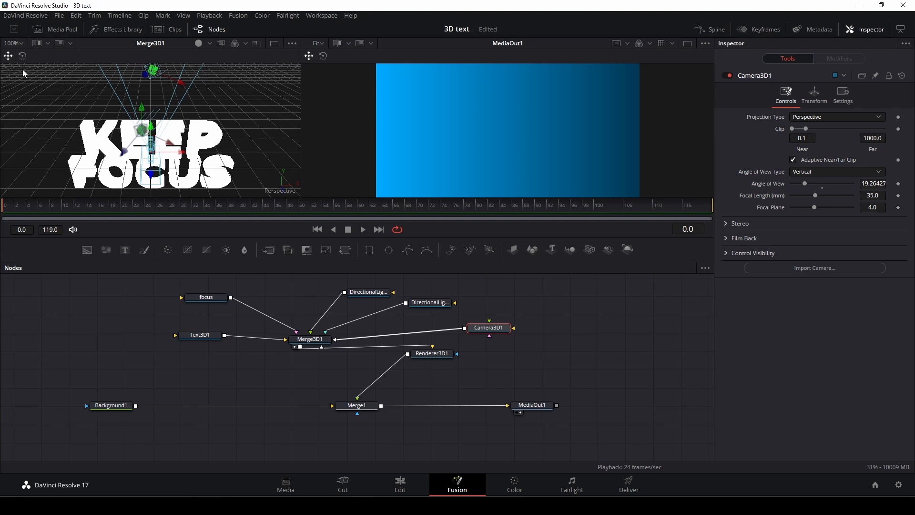
- Reframe the perspective view to examine the camera's position relative to the text and both lights
click(131, 146)
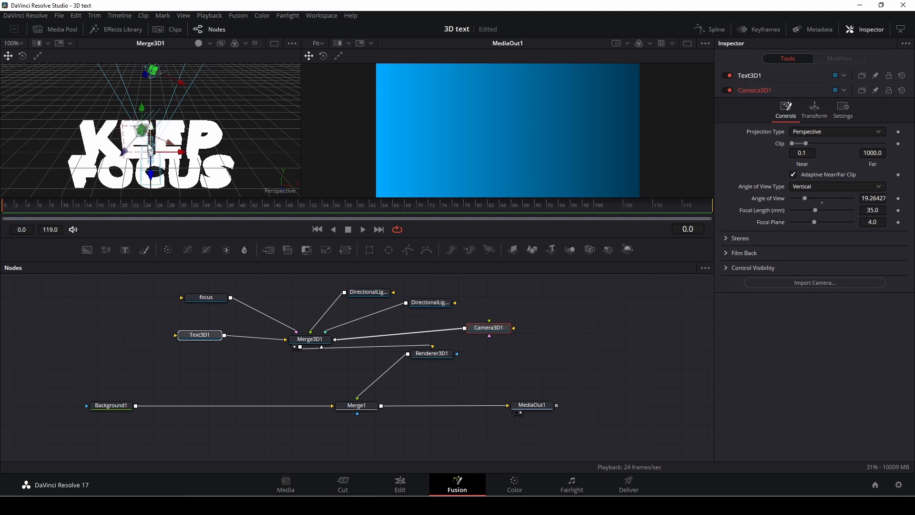
scroll(143, 148, up, 5)
scroll(148, 151, down, 3)
scroll(148, 151, down, 3)
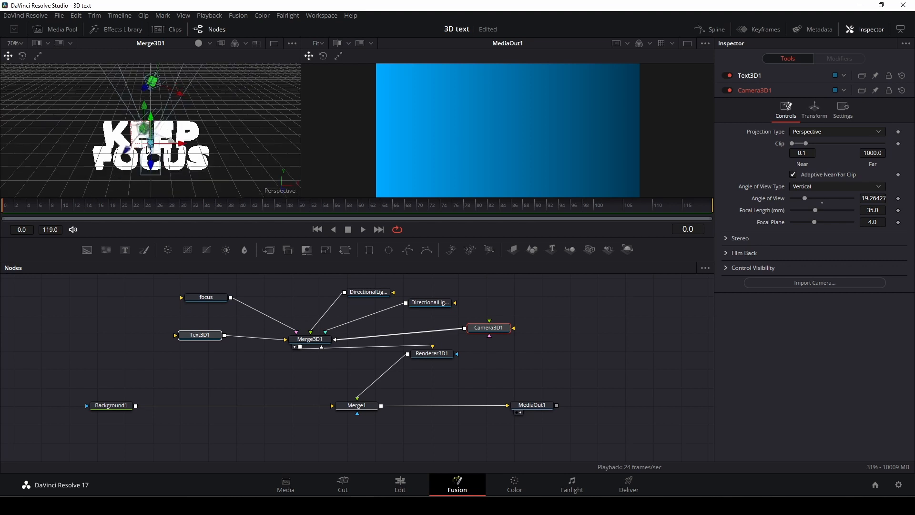
scroll(148, 151, up, 3)
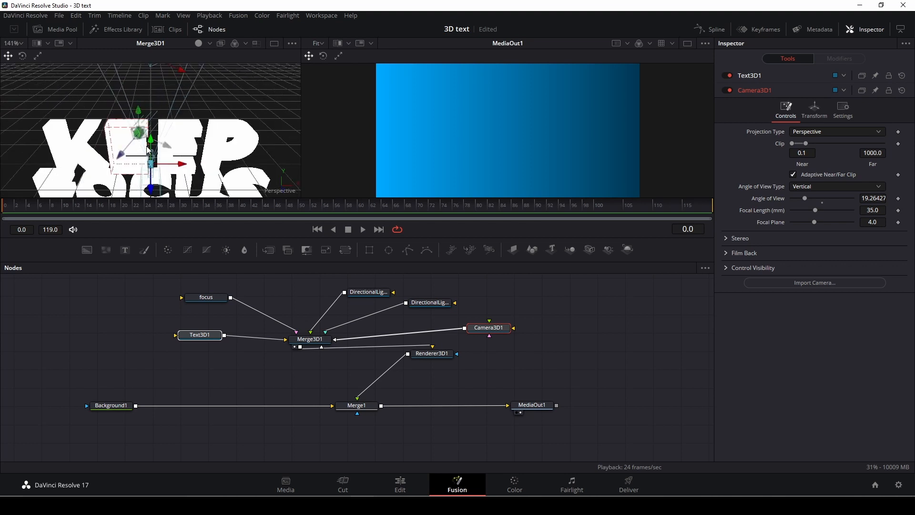
scroll(147, 149, down, 3)
scroll(148, 150, up, 3)
scroll(148, 149, down, 3)
scroll(147, 149, up, 3)
scroll(148, 149, down, 4)
scroll(148, 149, up, 2)
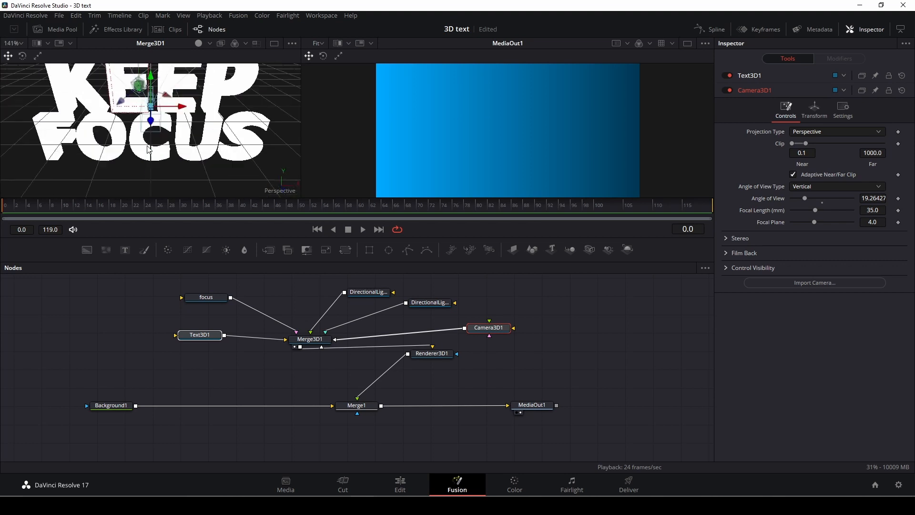
scroll(150, 150, down, 4)
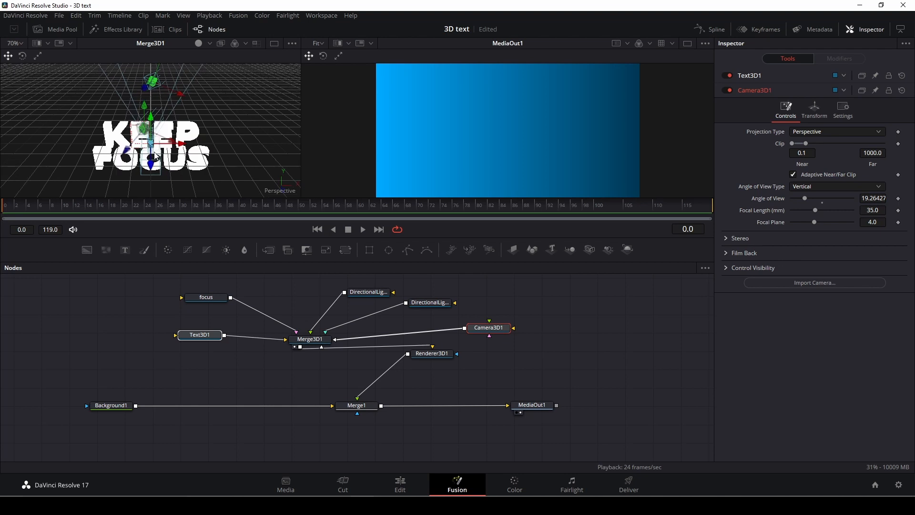
drag(155, 152, 195, 155)
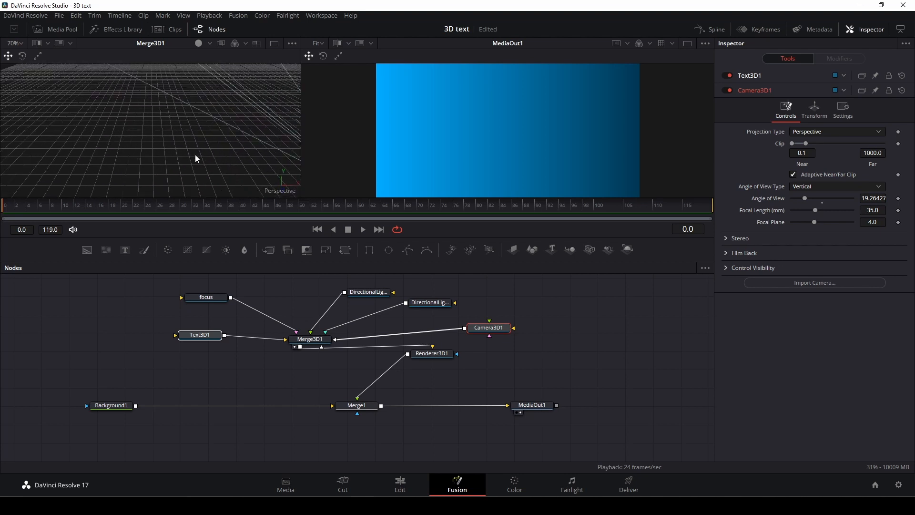
click(22, 41)
click(26, 51)
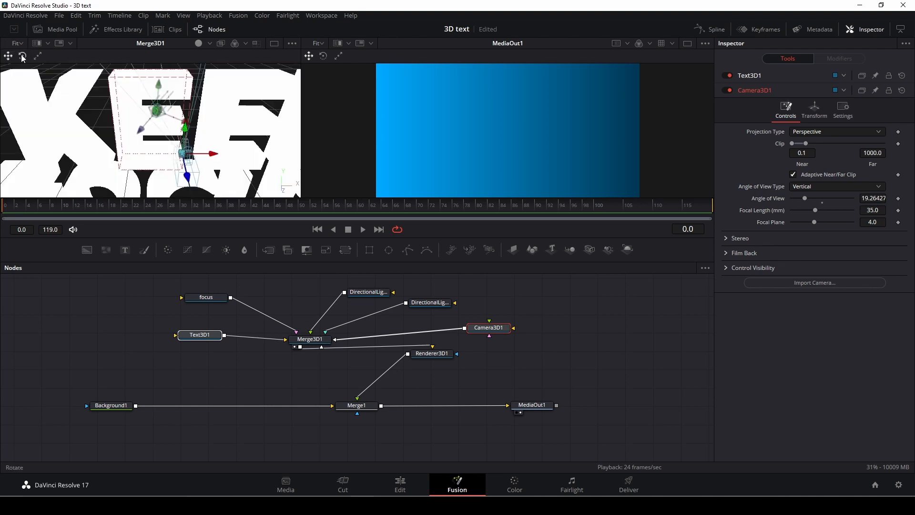
scroll(105, 115, down, 5)
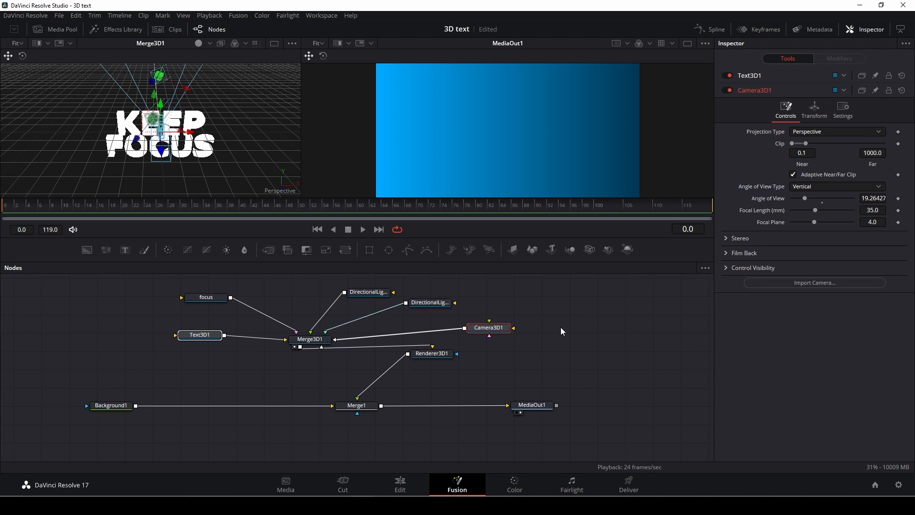
- Move the camera to X 0.0, Y 0.058 and Z 4.78 so it frames both words
click(816, 112)
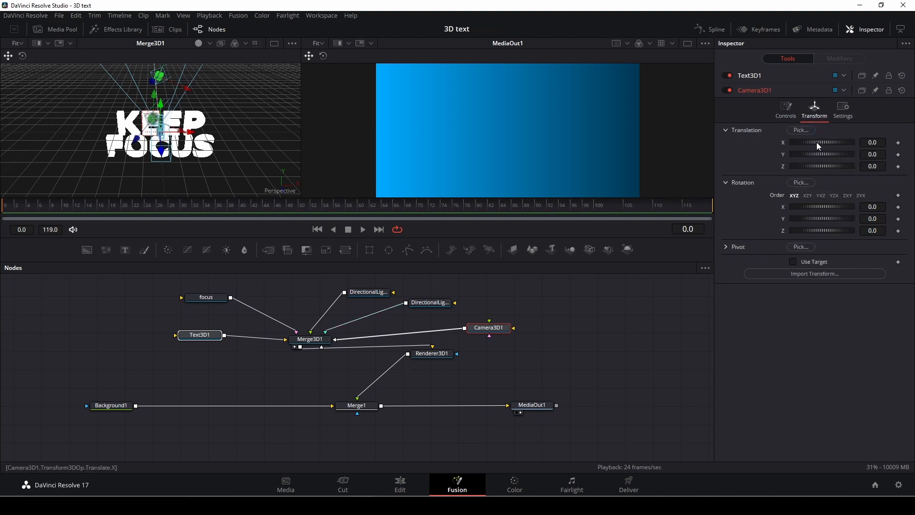
drag(816, 142, 828, 170)
double_click(782, 141)
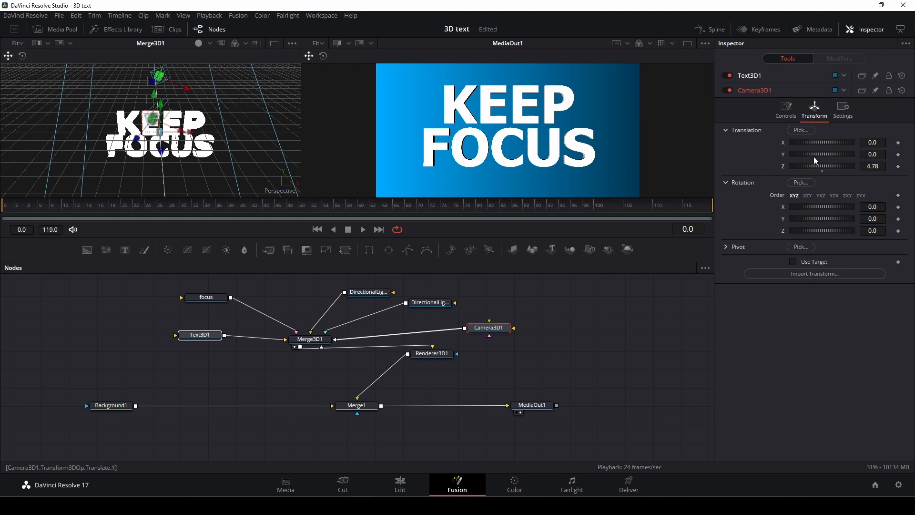
drag(811, 155, 808, 145)
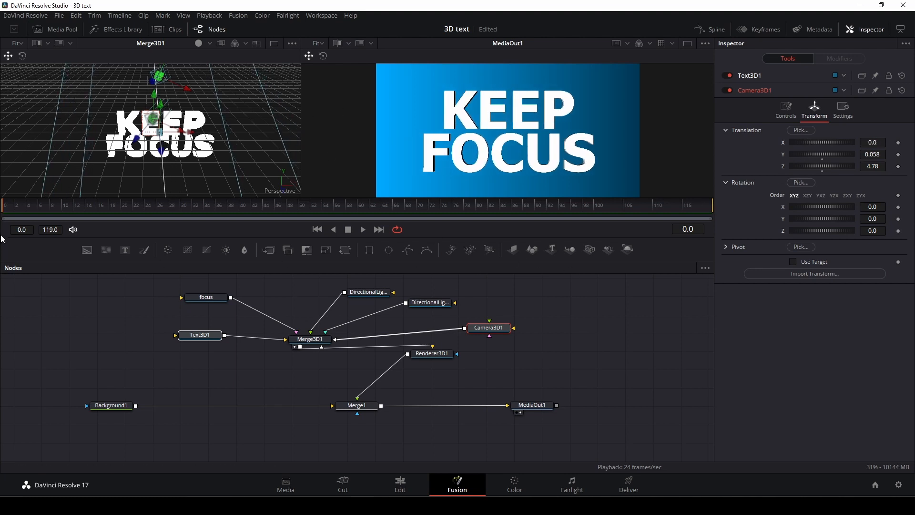
- Keyframe the camera's Y and Z translation at frame 30
click(64, 212)
drag(118, 214, 181, 215)
click(898, 154)
click(898, 166)
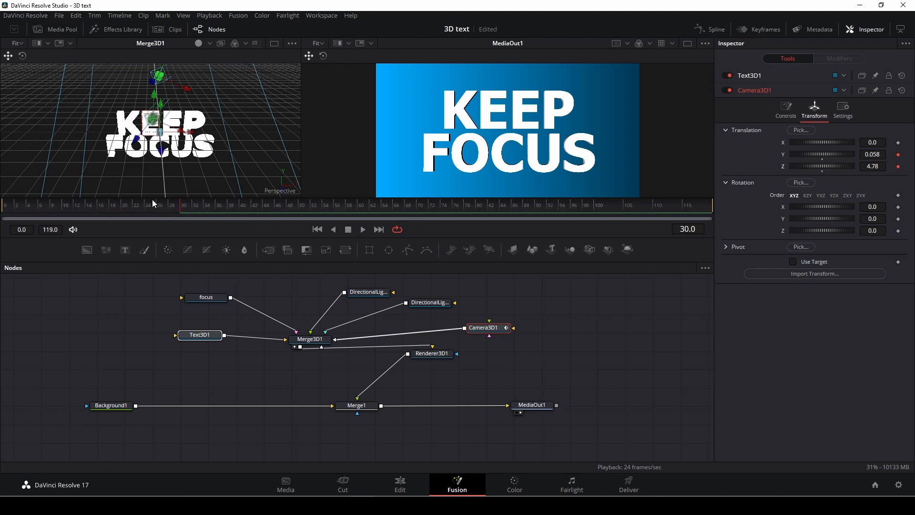
- Set the camera's Z translation to -0.58 at frame 0, and preview the camera move
drag(166, 207, 5, 207)
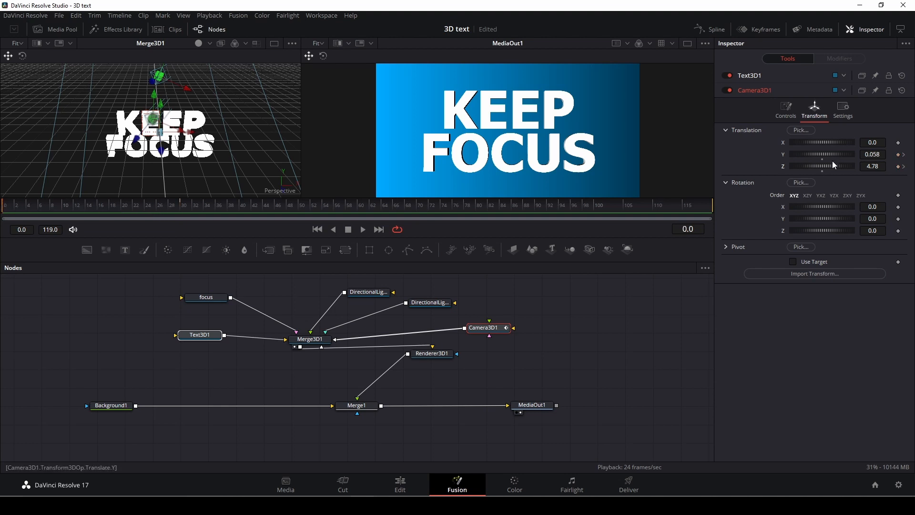
drag(833, 165, 816, 170)
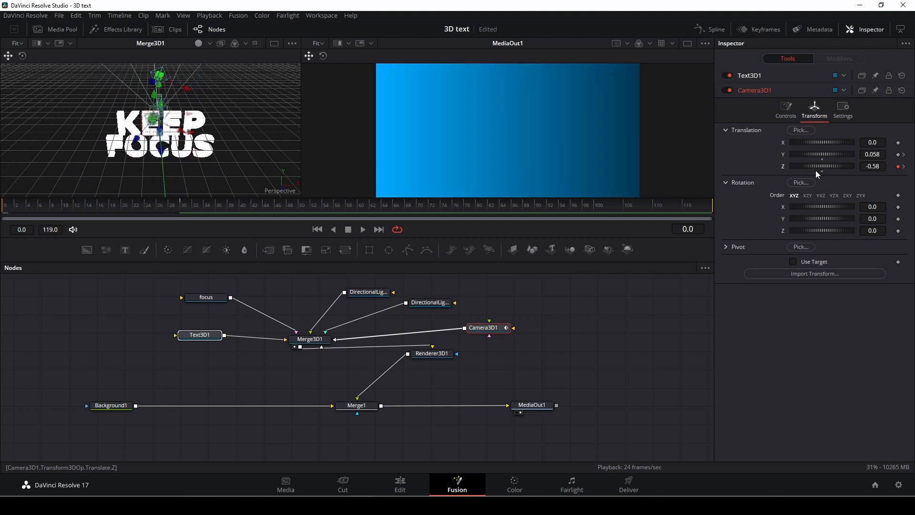
key(space)
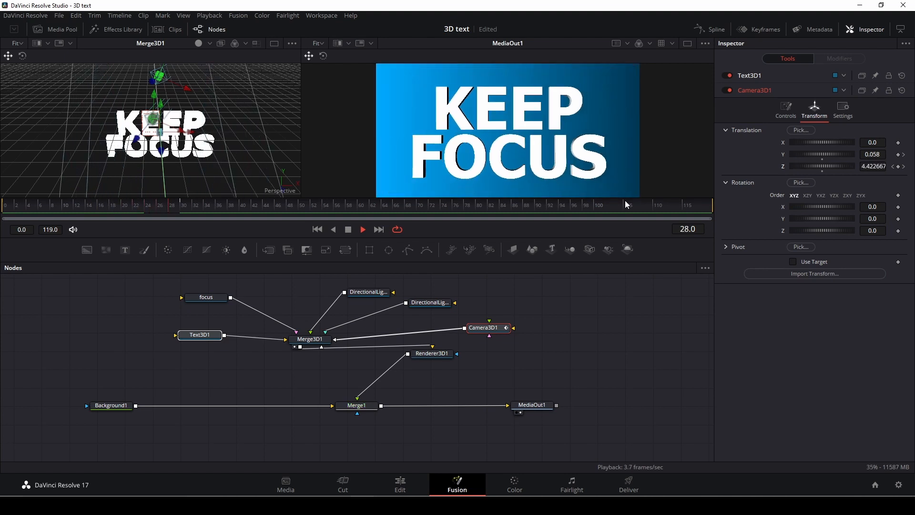
key(space)
drag(187, 211, 147, 206)
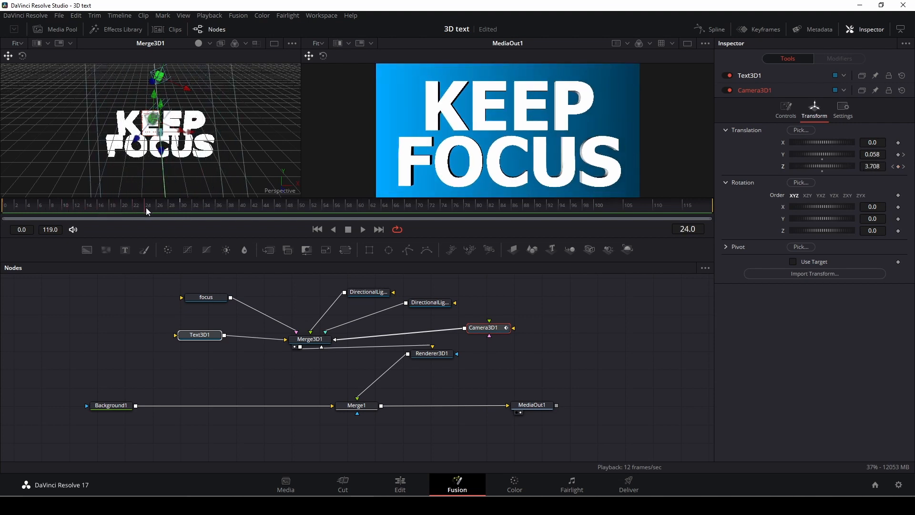
- Raise the KEEP text to a Y translation of 0.029 and rotate it to X -5.2 and Y 34.0
click(208, 335)
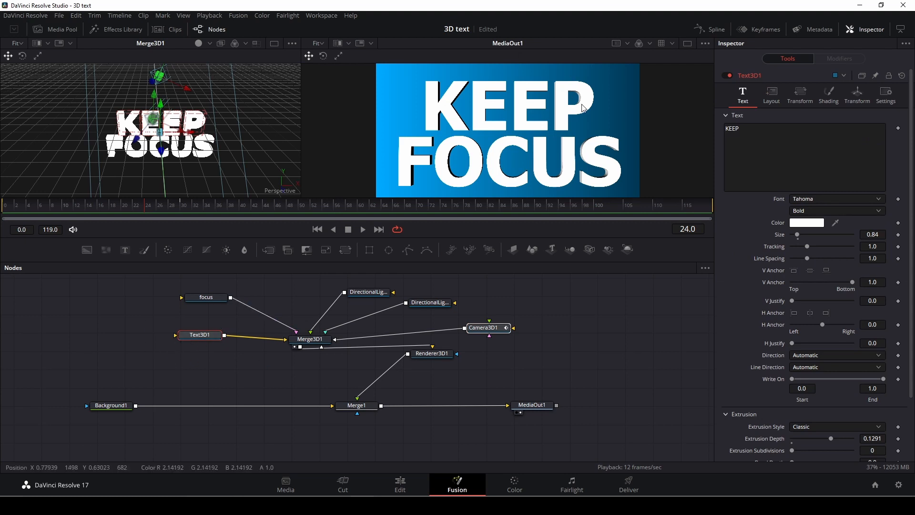
click(856, 94)
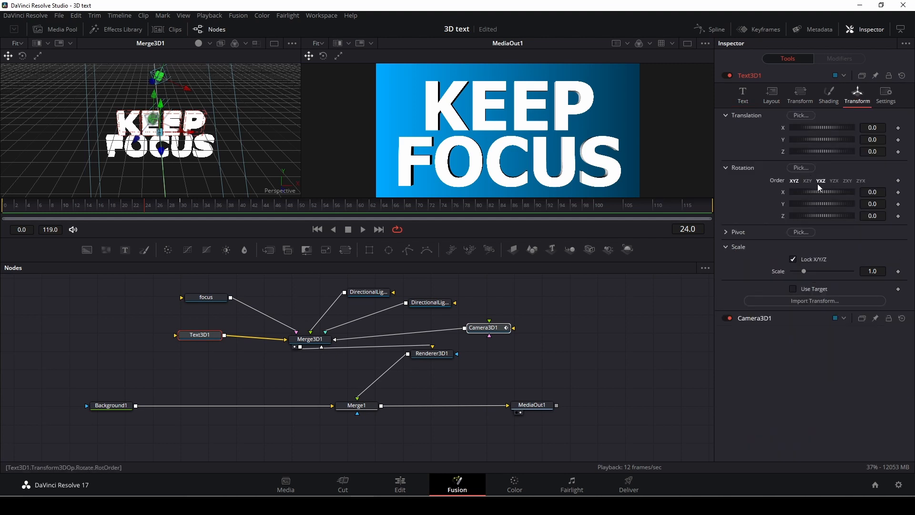
mouse_move(817, 190)
mouse_down()
mouse_move(818, 204)
mouse_move(810, 201)
mouse_up()
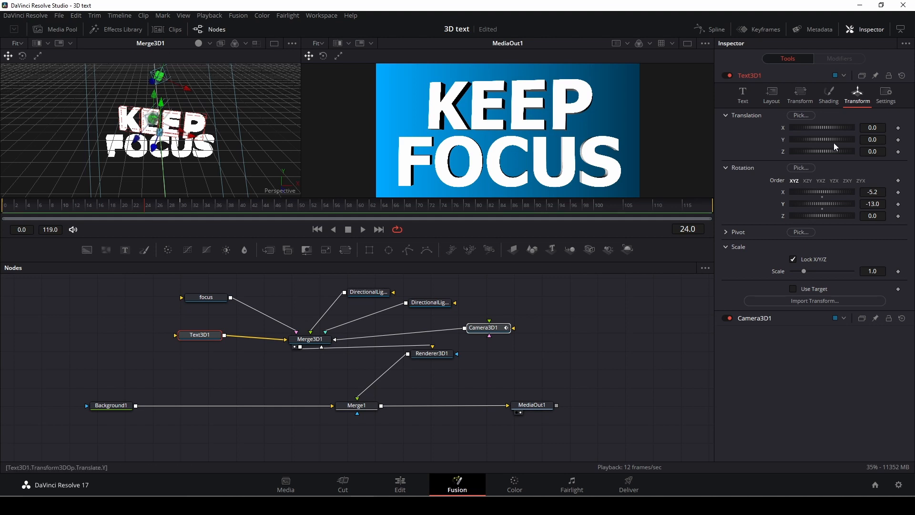
drag(813, 139, 814, 140)
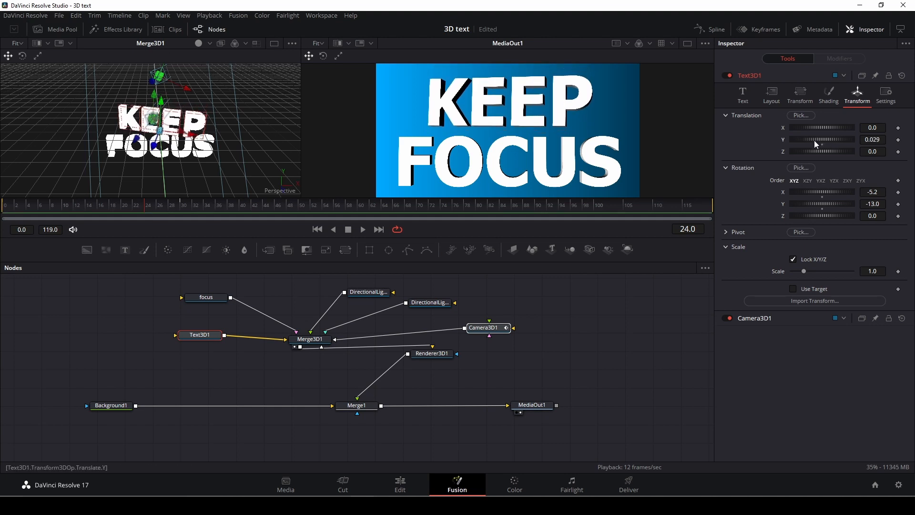
drag(807, 202, 815, 201)
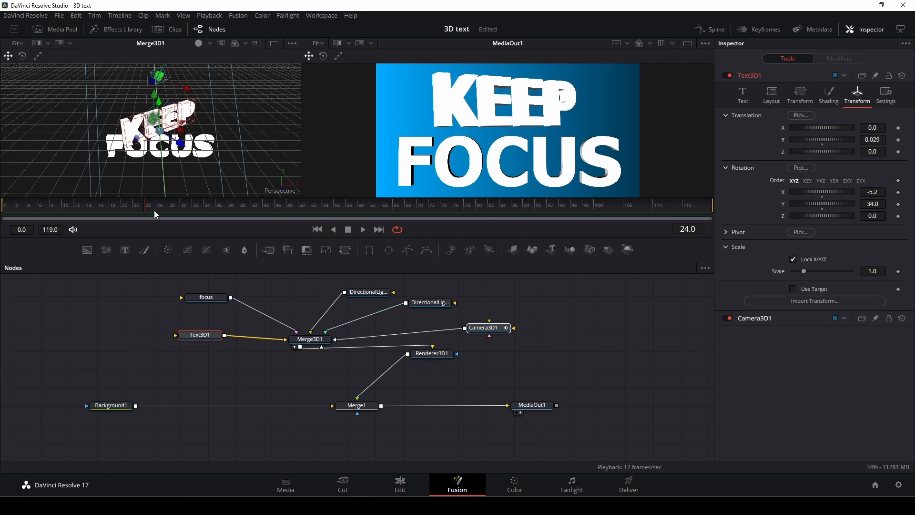
- At frame 30, set the KEEP text's Y rotation to 0.1 and keyframe it
drag(145, 210, 182, 210)
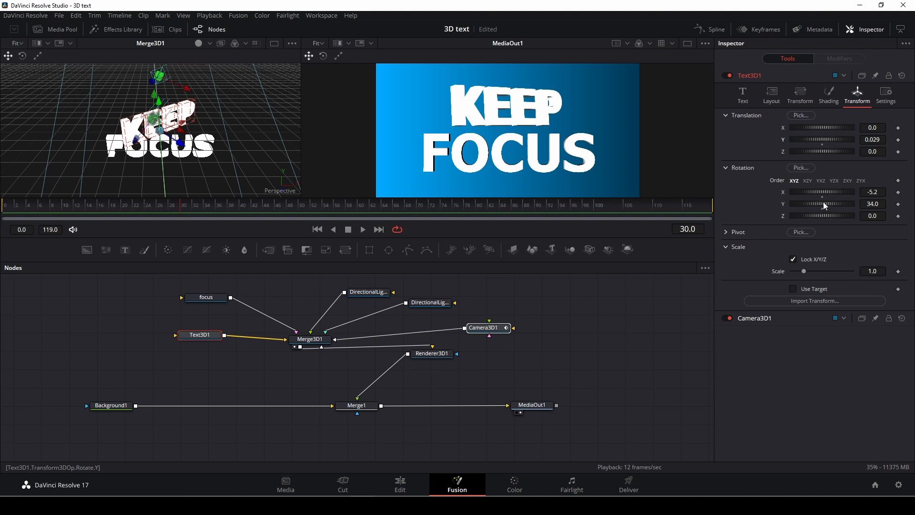
drag(827, 205, 821, 205)
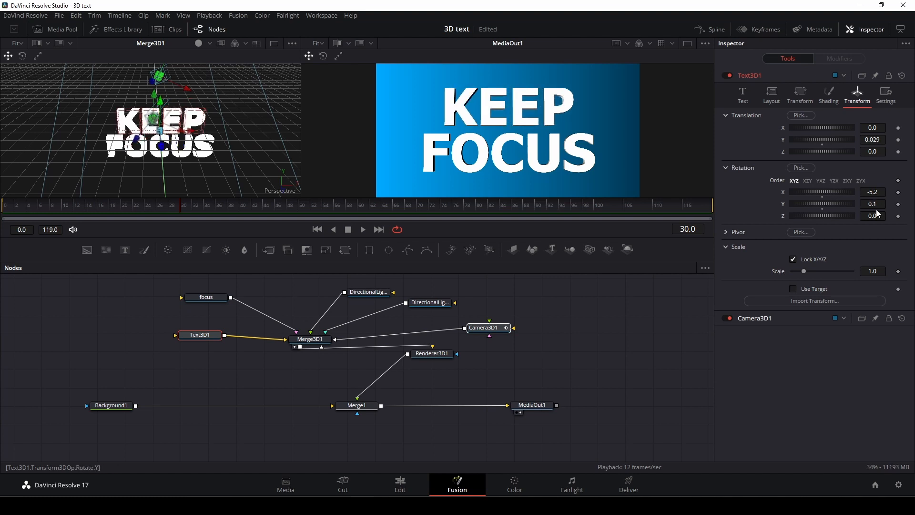
click(898, 203)
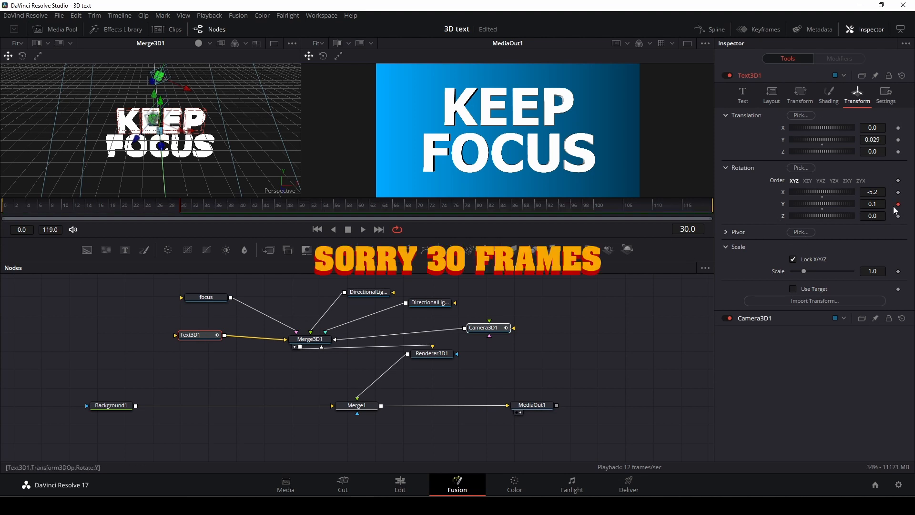
- Reset the KEEP text's X and Z rotations to 0.0 and keyframe the X rotation at frame 30
drag(824, 214, 814, 193)
double_click(782, 217)
double_click(814, 193)
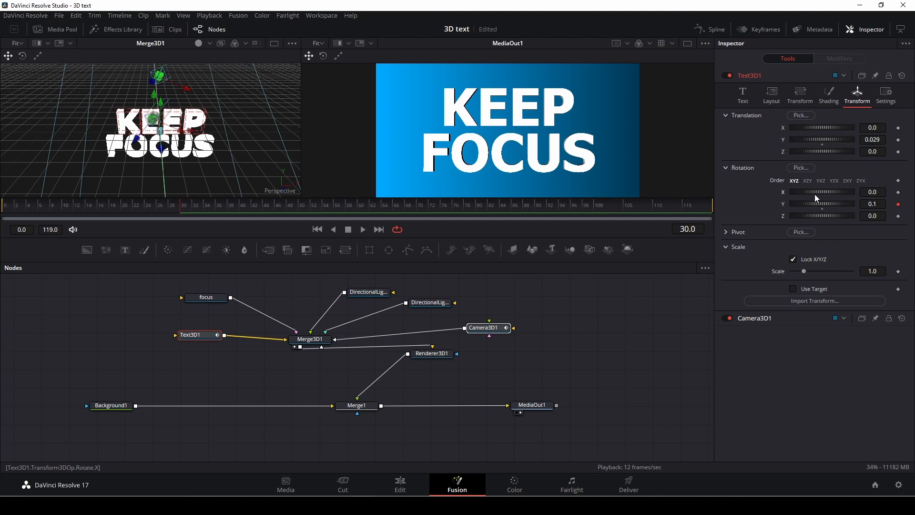
click(898, 192)
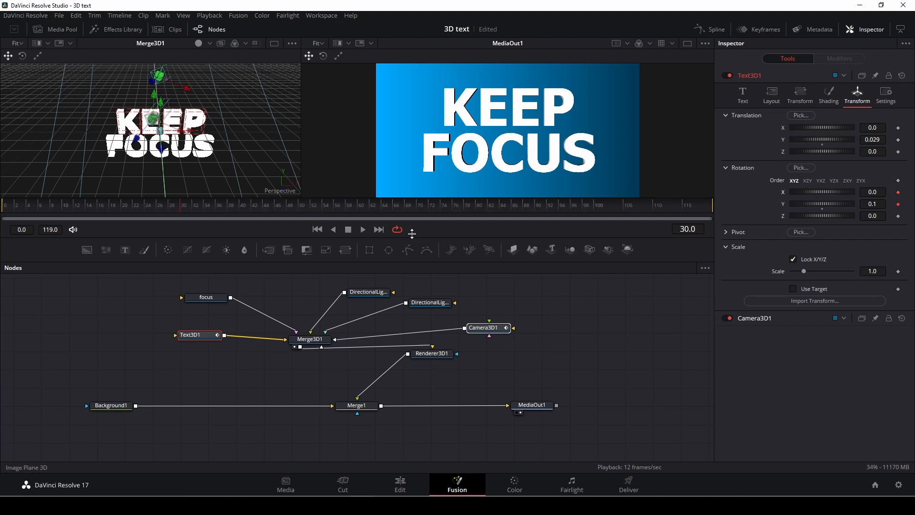
- At frame 0, set the KEEP text's rotation to X -57.4 and Y 34.0, and preview the animation
drag(181, 210, 4, 209)
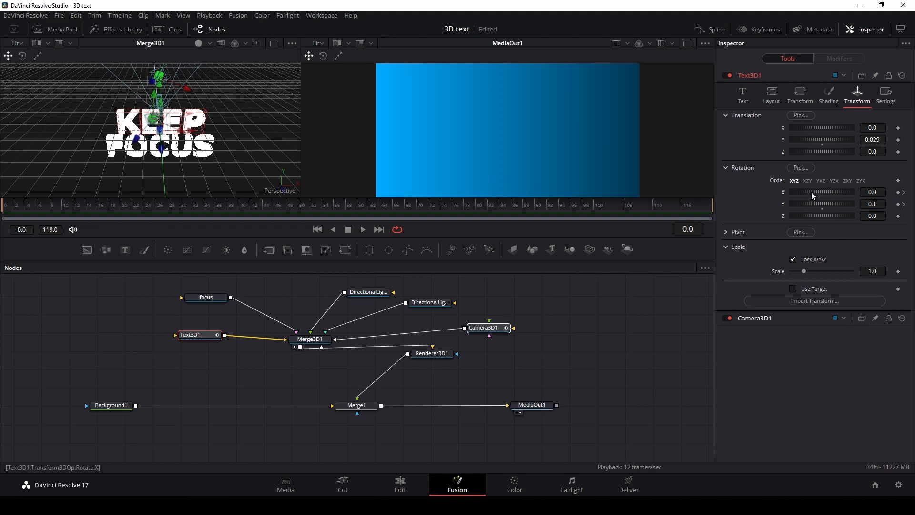
mouse_move(811, 192)
mouse_down()
mouse_move(820, 190)
mouse_move(802, 192)
mouse_up()
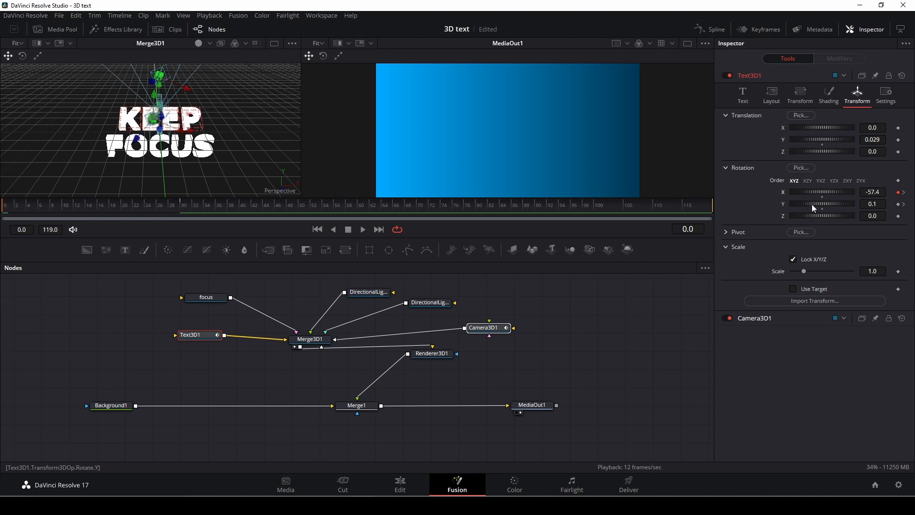
drag(811, 204, 818, 198)
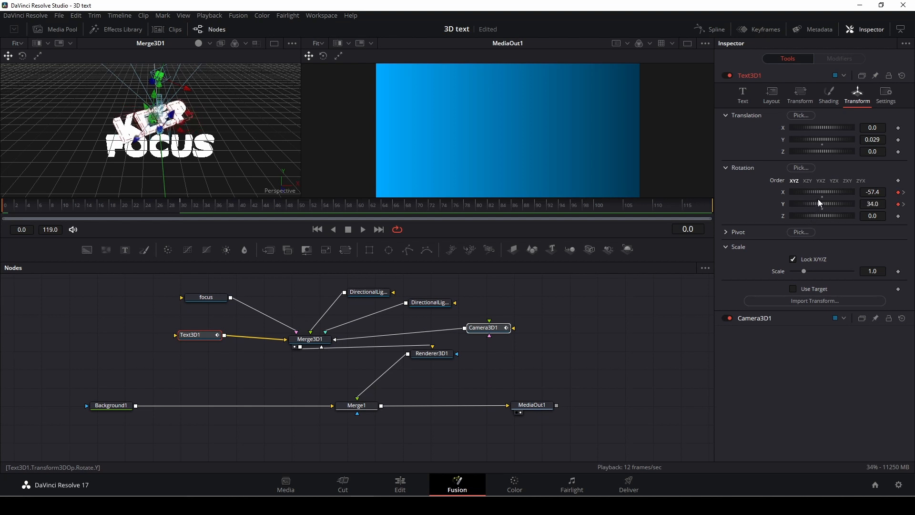
key(space)
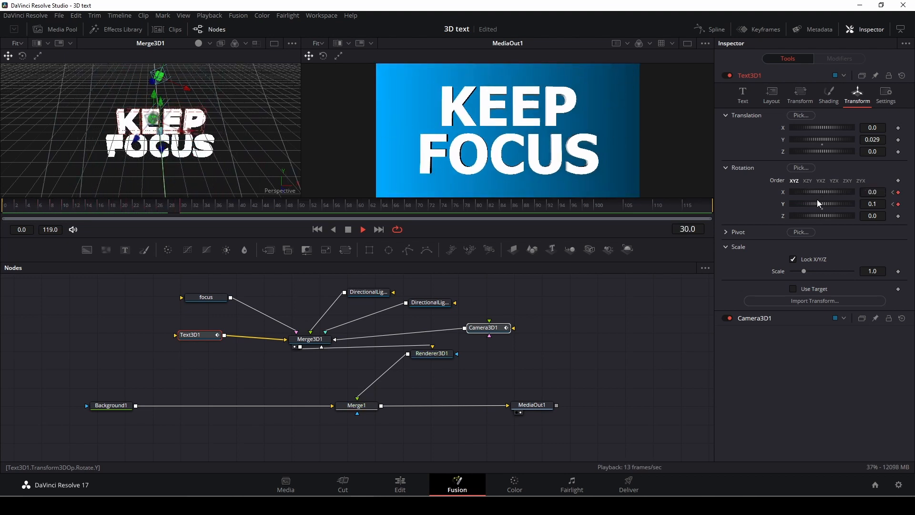
key(space)
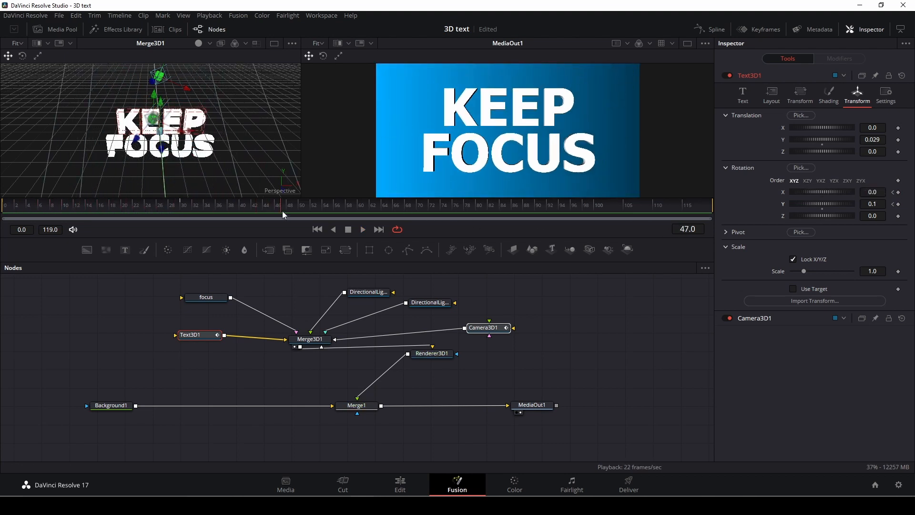
drag(282, 210, 3, 205)
key(space)
- Keyframe the FOCUS text's X and Y rotations at 0.0 on frame 30
click(207, 297)
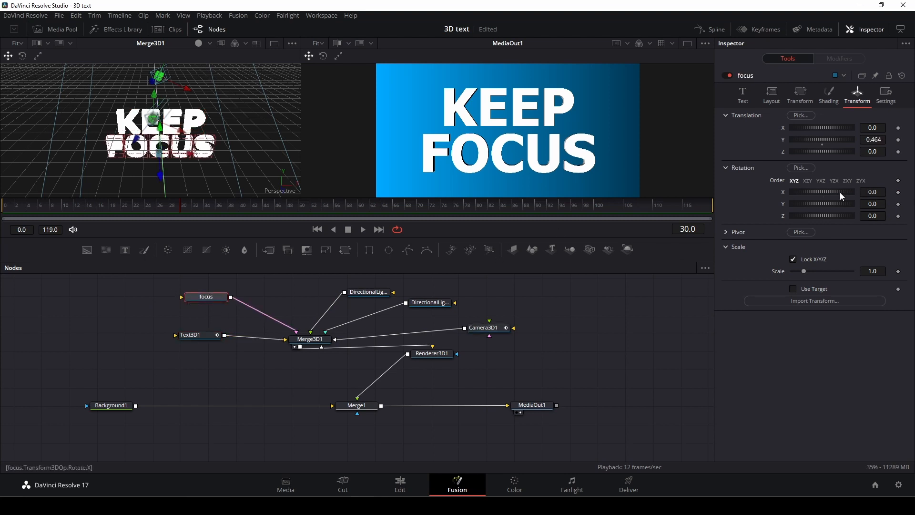
drag(840, 192, 837, 204)
click(898, 192)
click(897, 203)
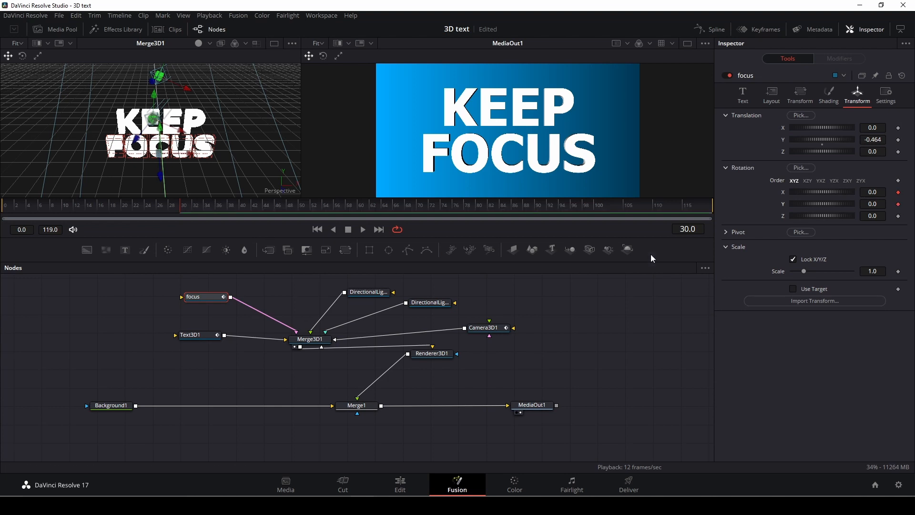
- At frame 0, rotate the FOCUS text around its X and Y axes, and preview the animation
drag(170, 210, 5, 213)
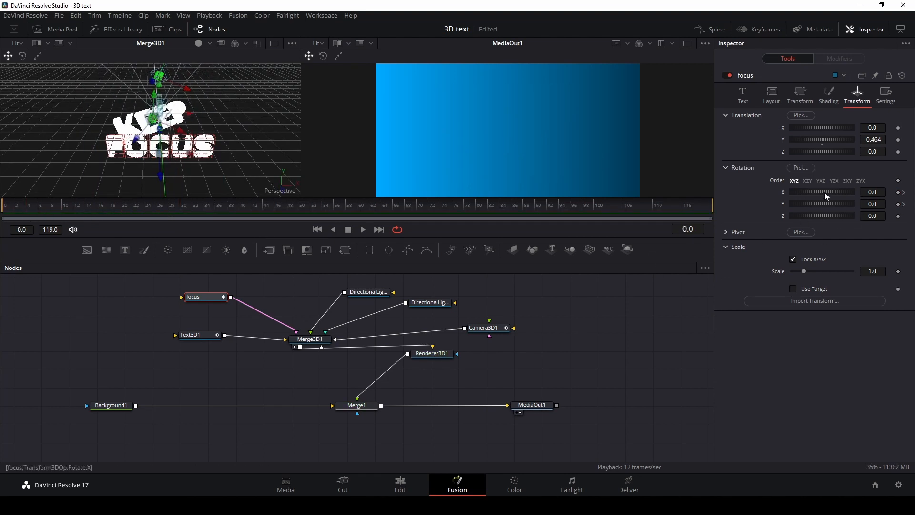
drag(825, 192, 800, 207)
key(space)
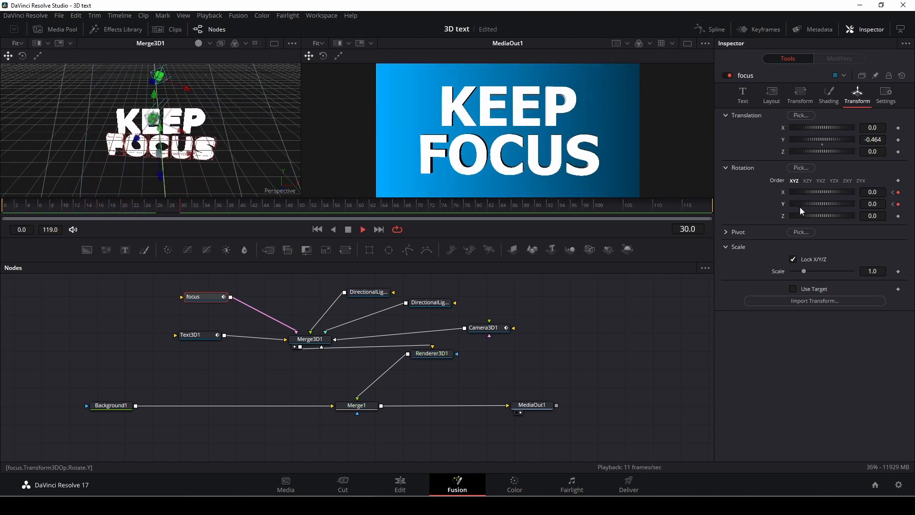
key(space)
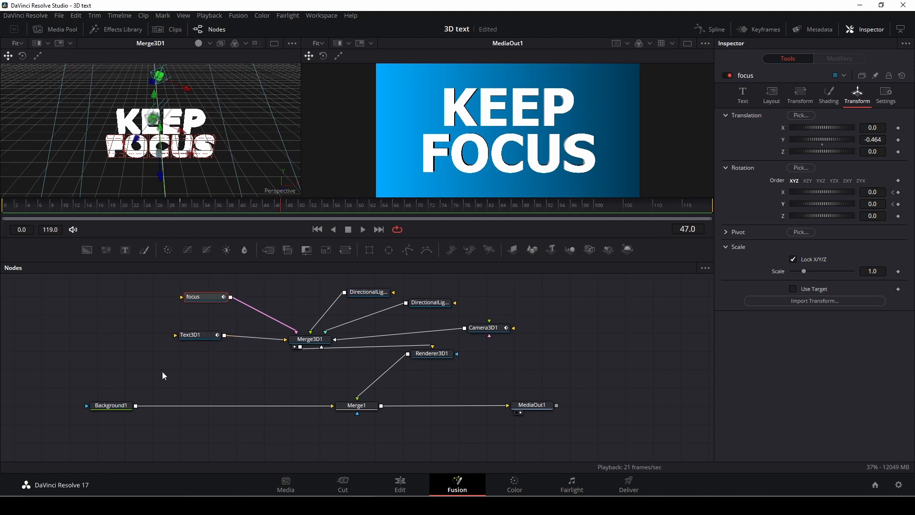
- Change the KEEP text's color to purple #aa00ff
click(198, 333)
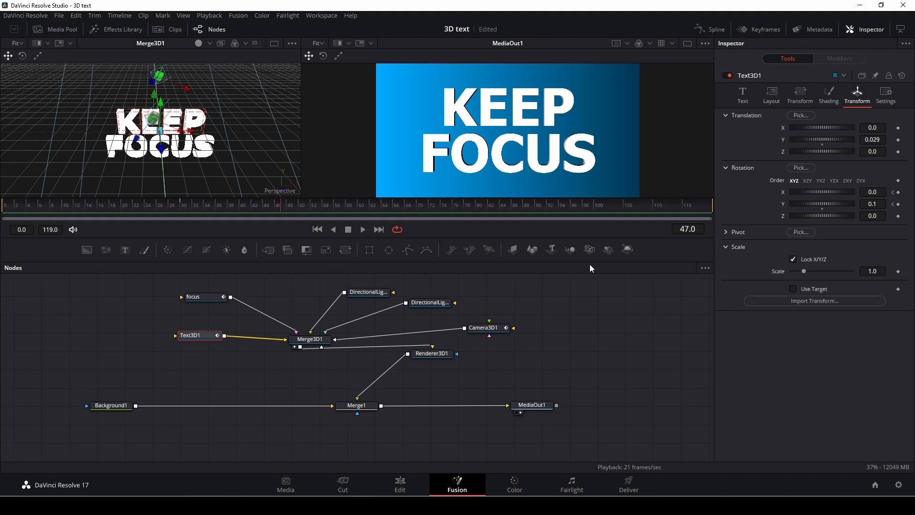
click(742, 94)
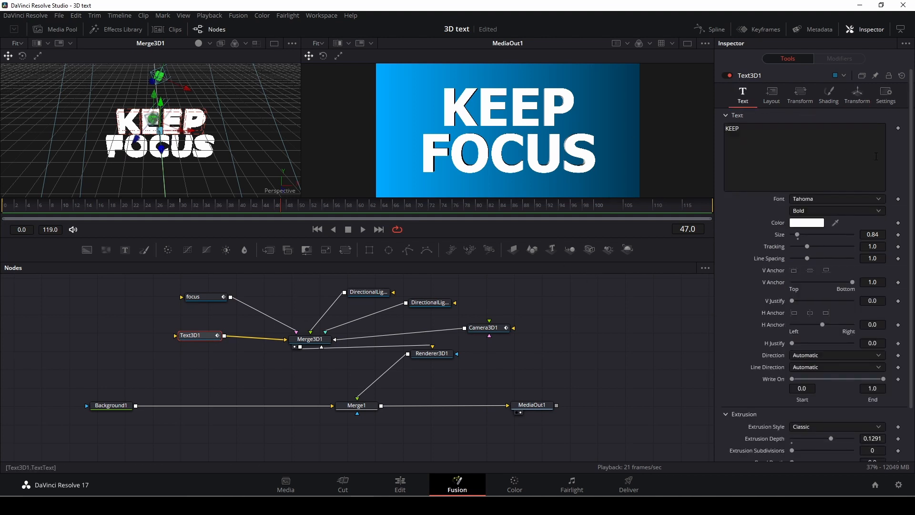
click(807, 223)
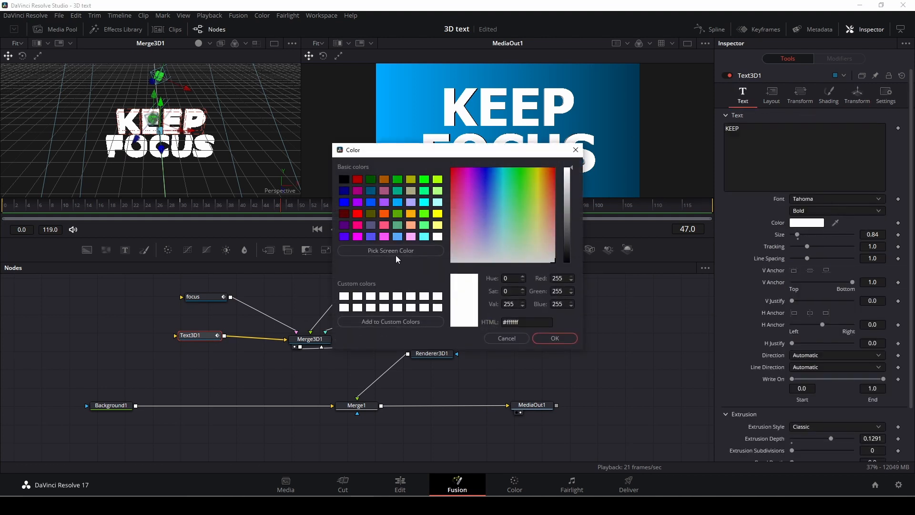
click(357, 202)
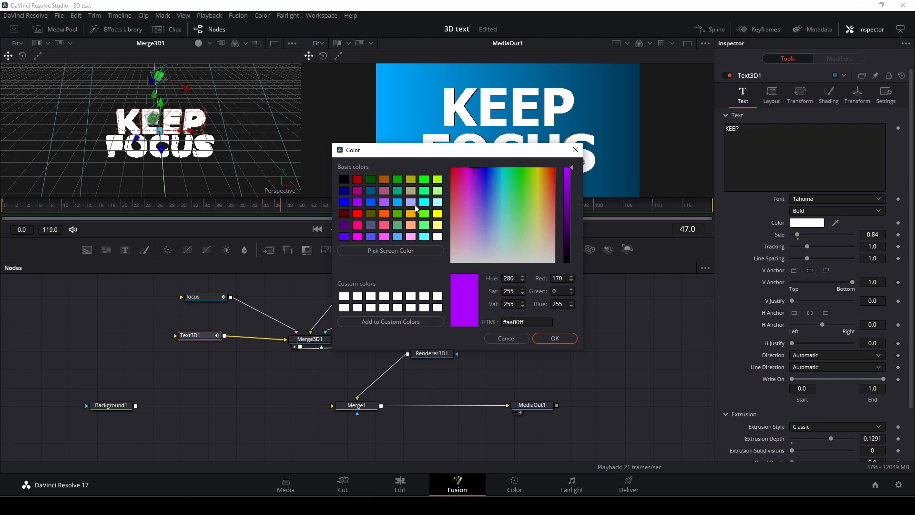
click(554, 338)
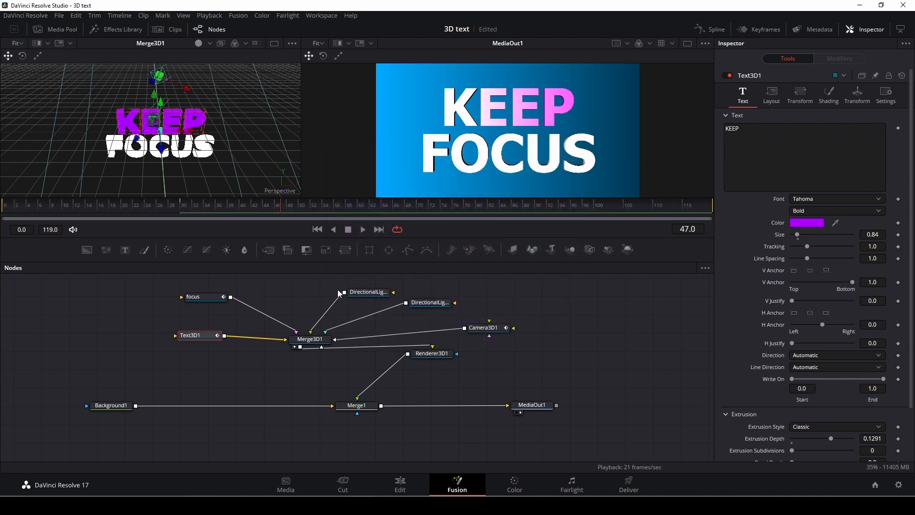
- Rotate the first directional light to X -0.1, Y -198.3, Z -101.7 and the second to X -28.7, Y 5.3, and preview the result
click(367, 292)
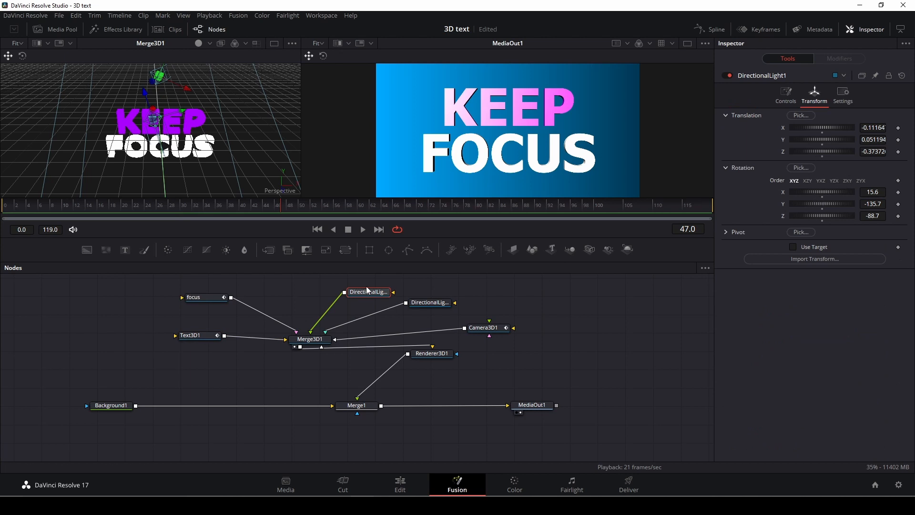
mouse_move(812, 204)
mouse_down()
mouse_move(793, 203)
mouse_move(828, 216)
mouse_move(827, 189)
mouse_move(818, 190)
mouse_up()
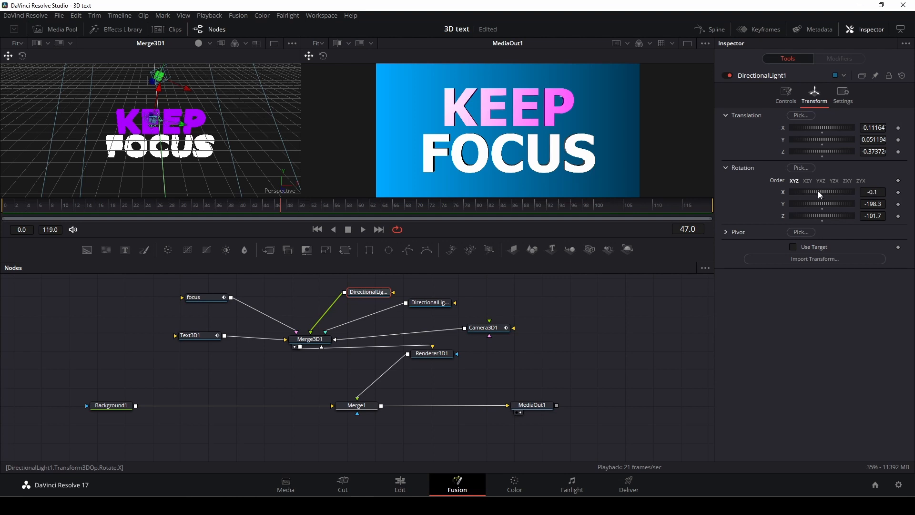
click(422, 303)
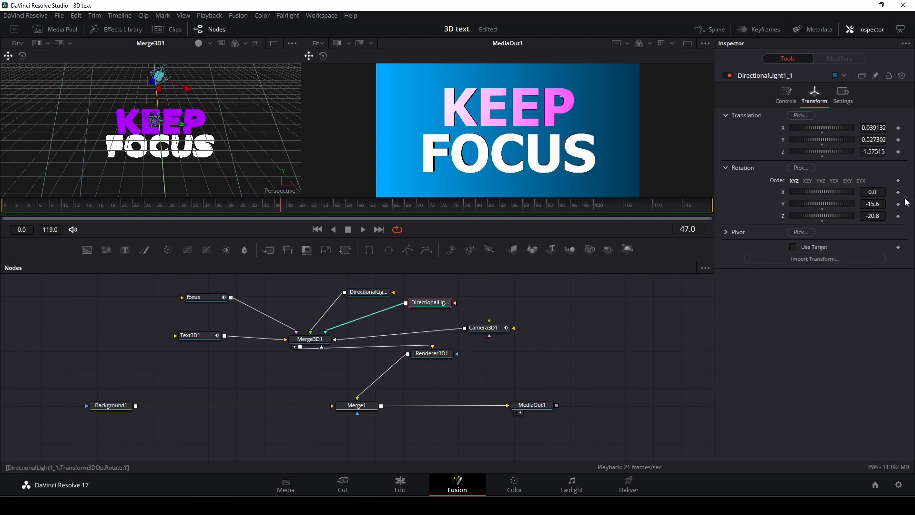
drag(827, 190, 826, 204)
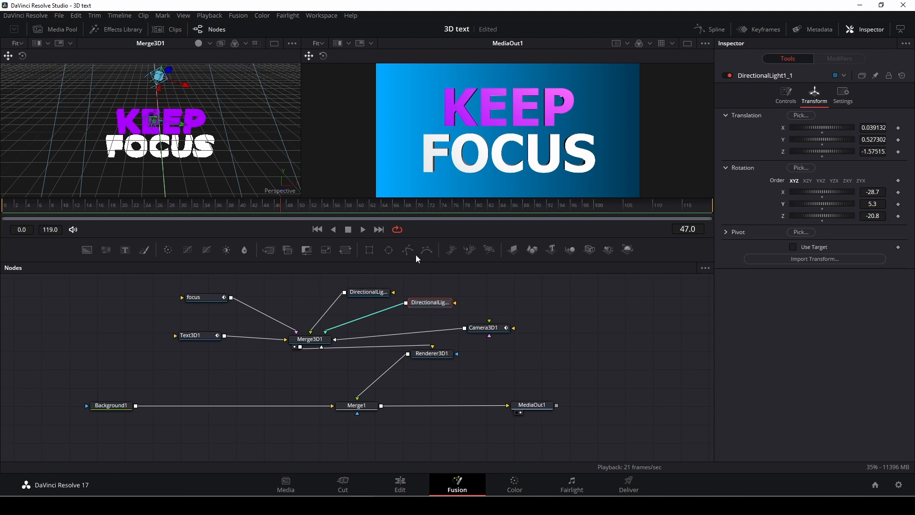
drag(233, 212, 1, 213)
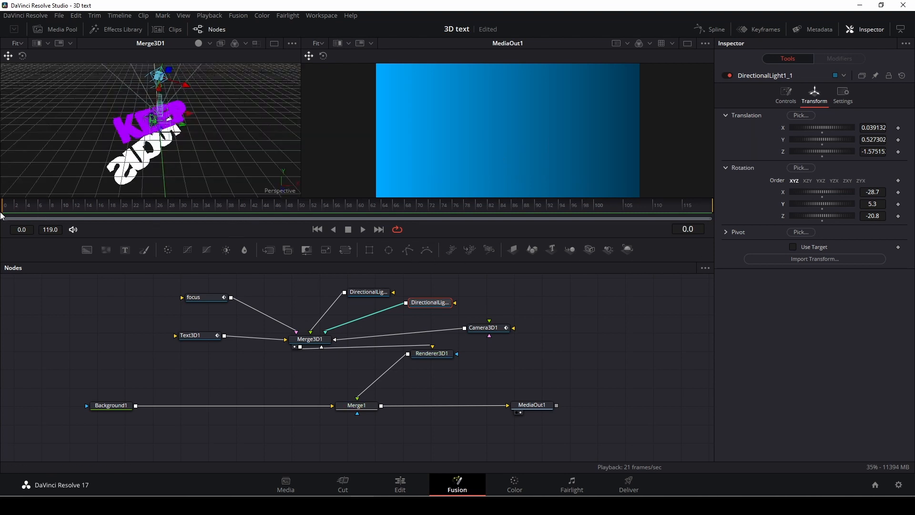
key(space)
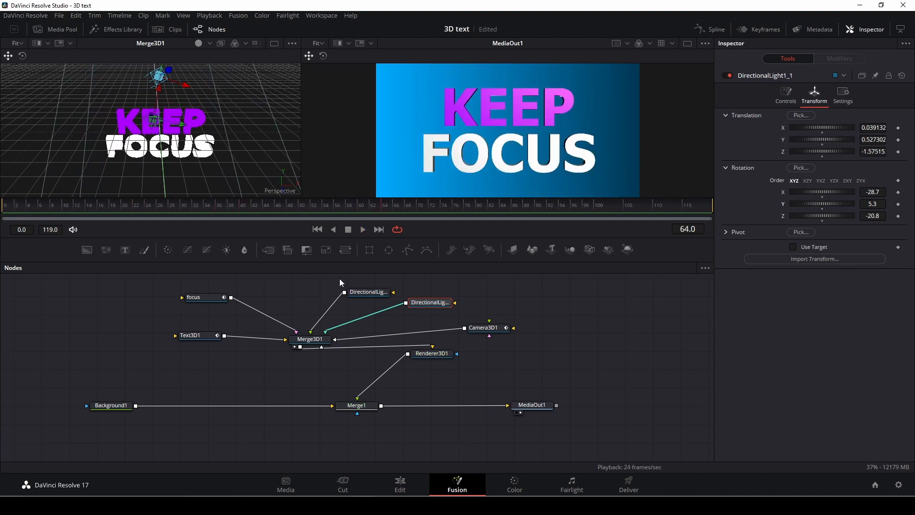
- Add a FastNoise node and overlay it on the composite through a new Merge node placed before MediaOut1
drag(543, 404, 639, 412)
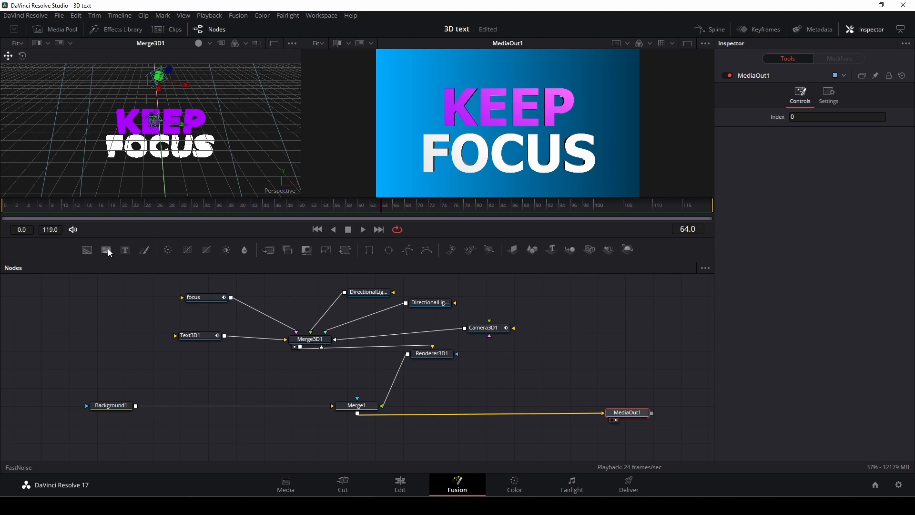
drag(106, 249, 550, 361)
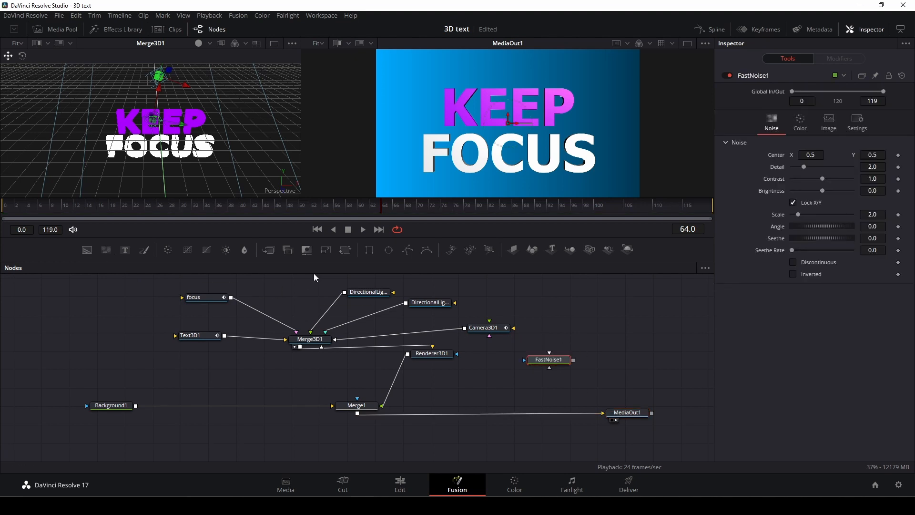
drag(268, 249, 503, 414)
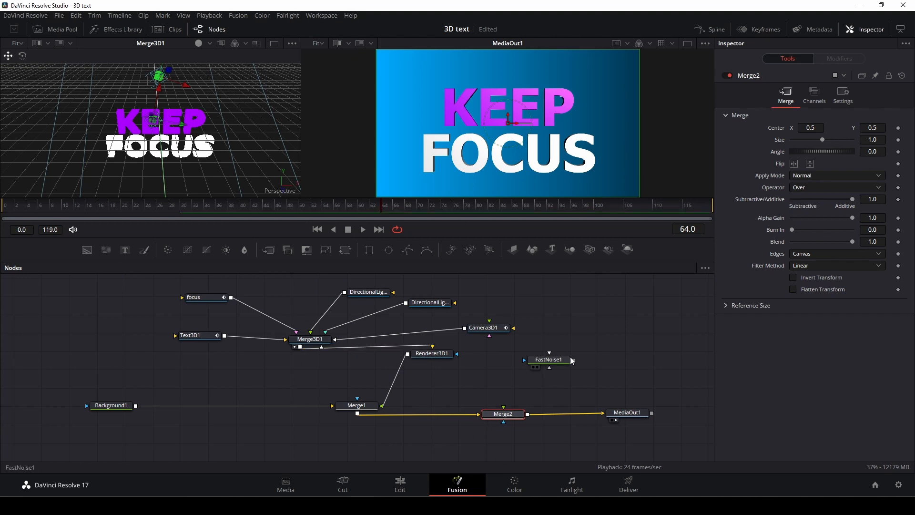
drag(574, 359, 499, 416)
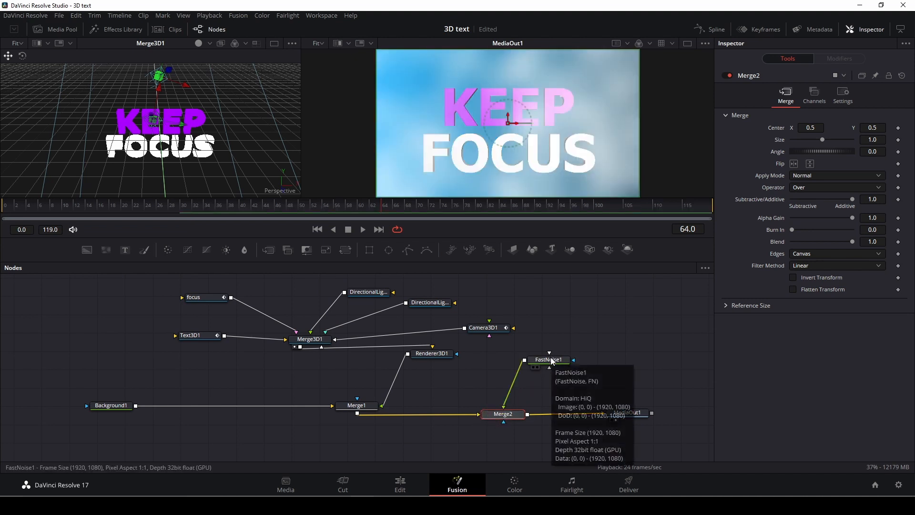
- Set the FastNoise detail to 3.94, contrast to 0.63, brightness to -0.36 and scale to 3.31
click(550, 360)
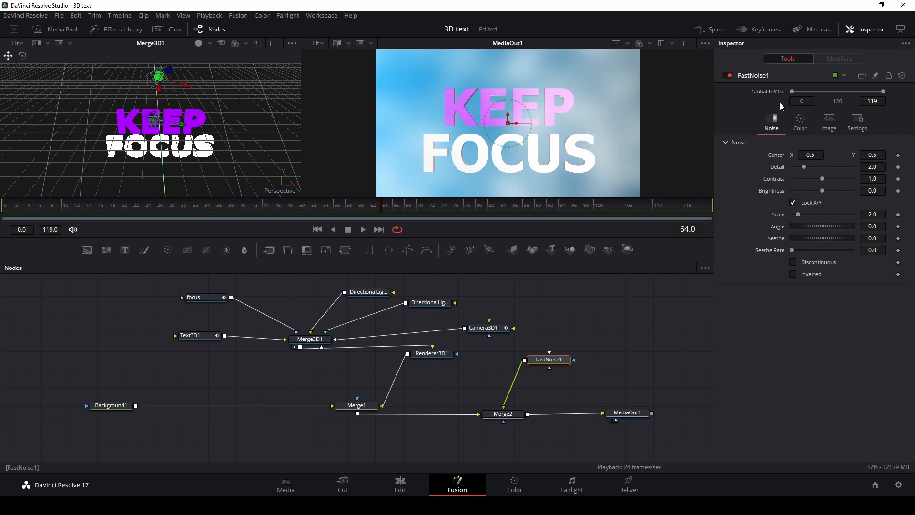
drag(805, 167, 802, 214)
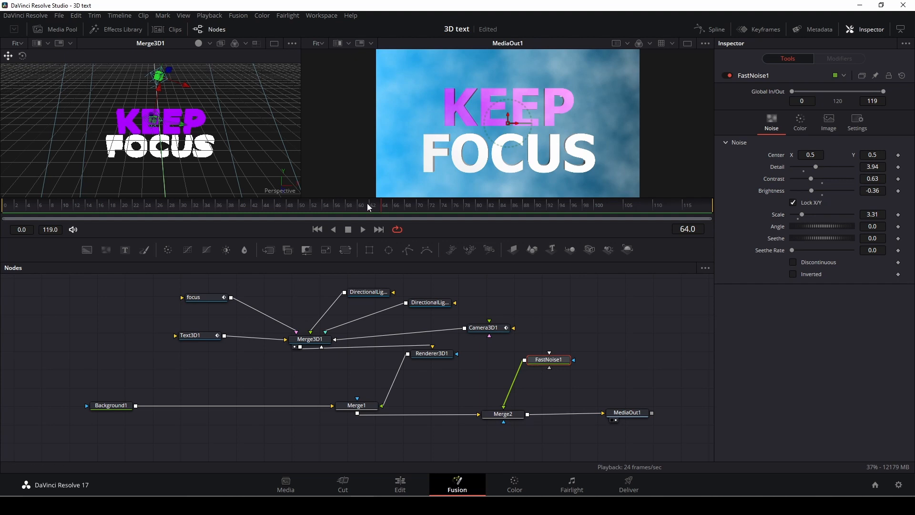
- Keyframe the noise center at frame 0, set its Y to 1.011 at frame 119, and preview the drifting noise
drag(298, 211, 3, 213)
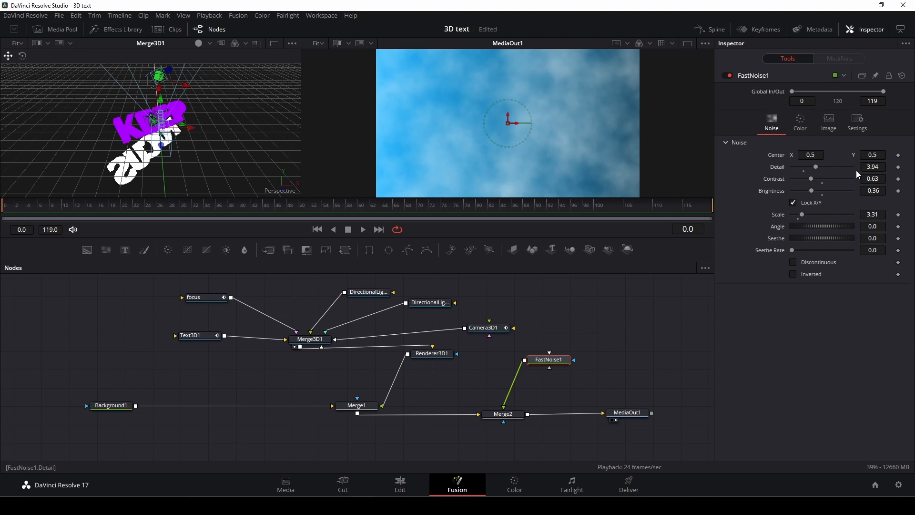
click(898, 155)
drag(132, 204, 243, 210)
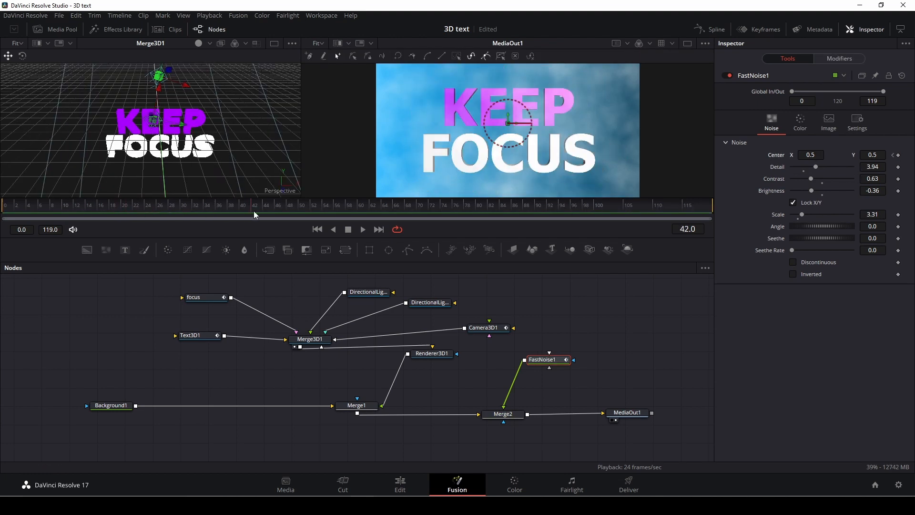
drag(698, 205, 707, 206)
drag(871, 156, 914, 156)
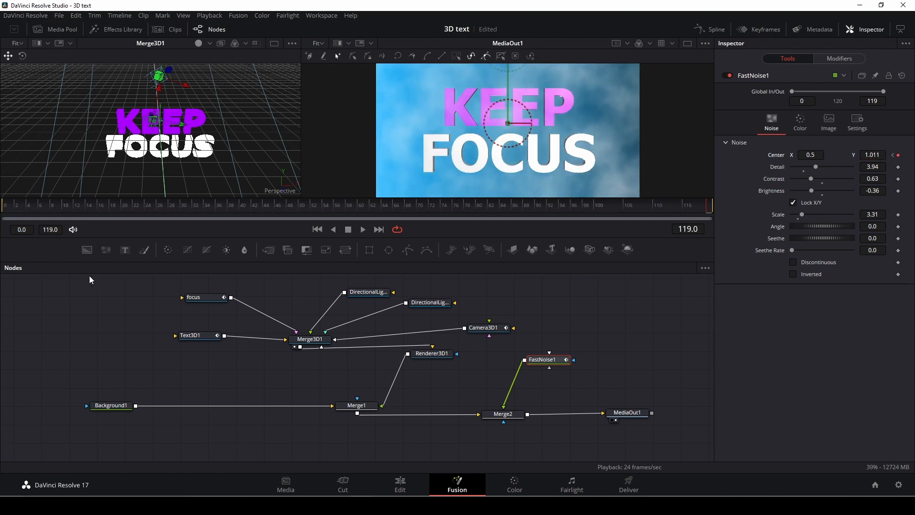
click(4, 209)
key(space)
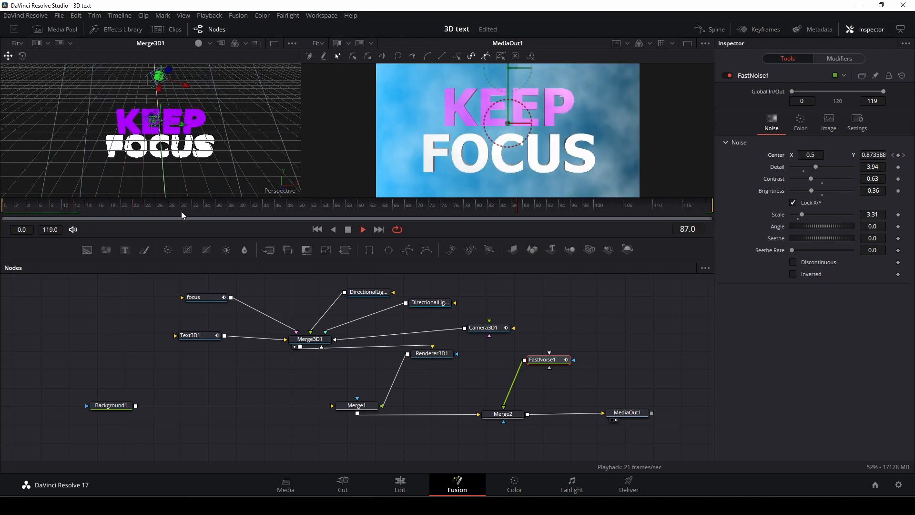
key(space)
- Keyframe the Merge2 blend at 1.0 on frame 0 and 0.346 on frame 13, and preview the fog fade from the start
drag(568, 207, 2, 209)
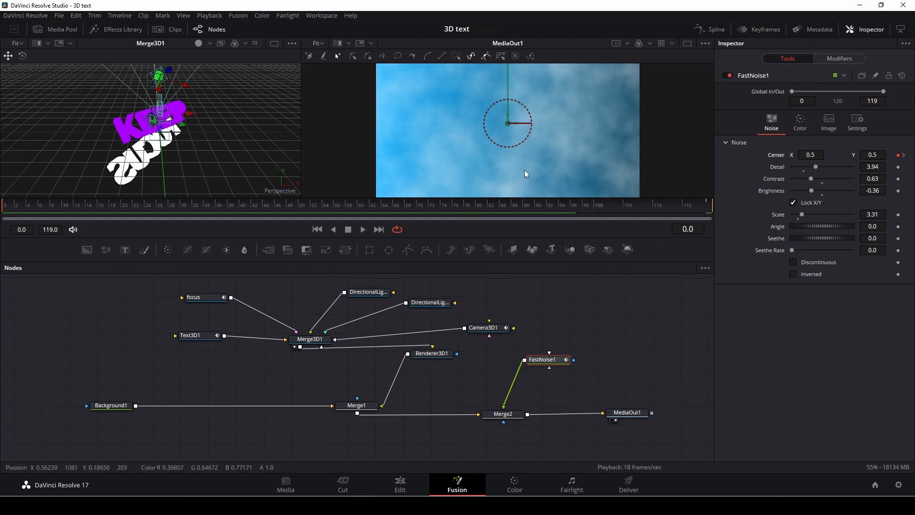
click(509, 415)
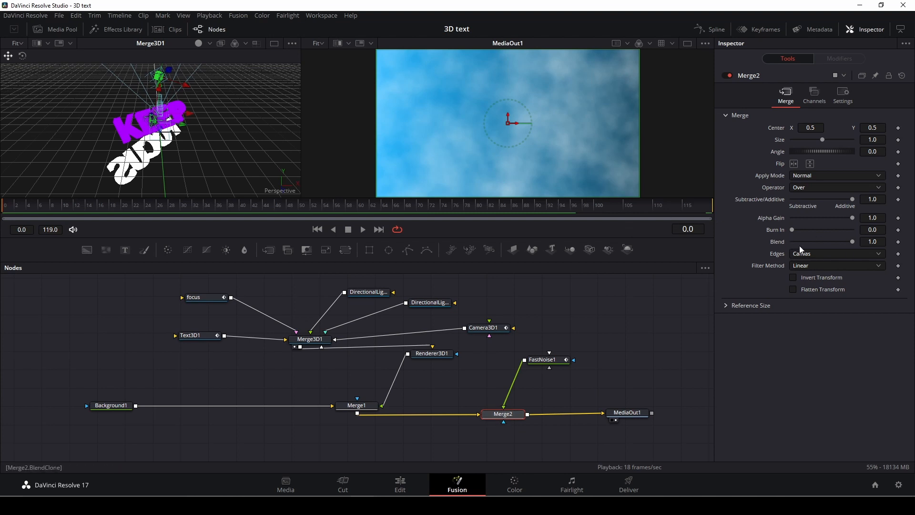
click(898, 242)
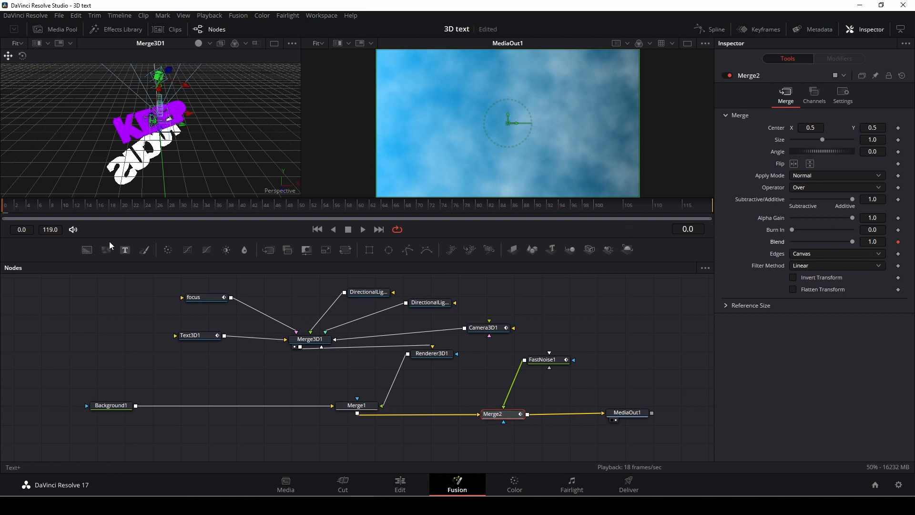
mouse_move(18, 207)
mouse_down()
mouse_move(233, 220)
mouse_move(61, 213)
mouse_move(80, 213)
mouse_up()
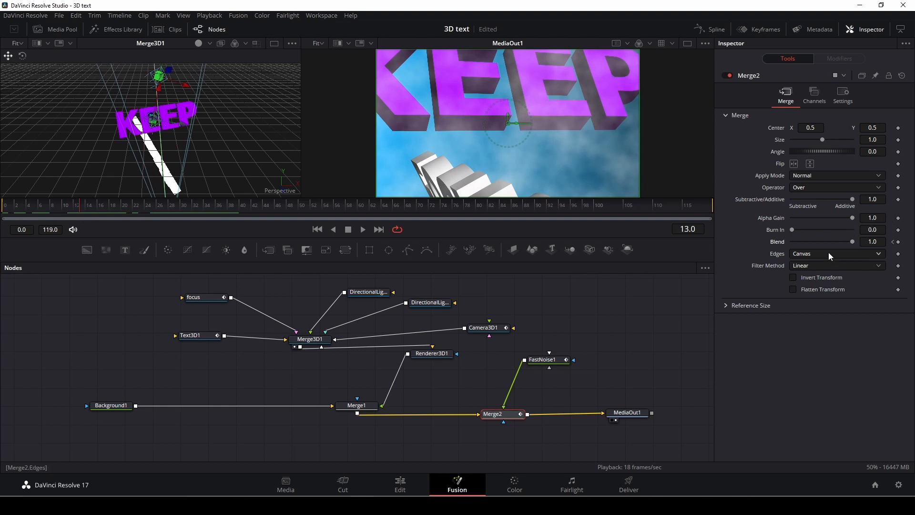
drag(849, 241, 811, 239)
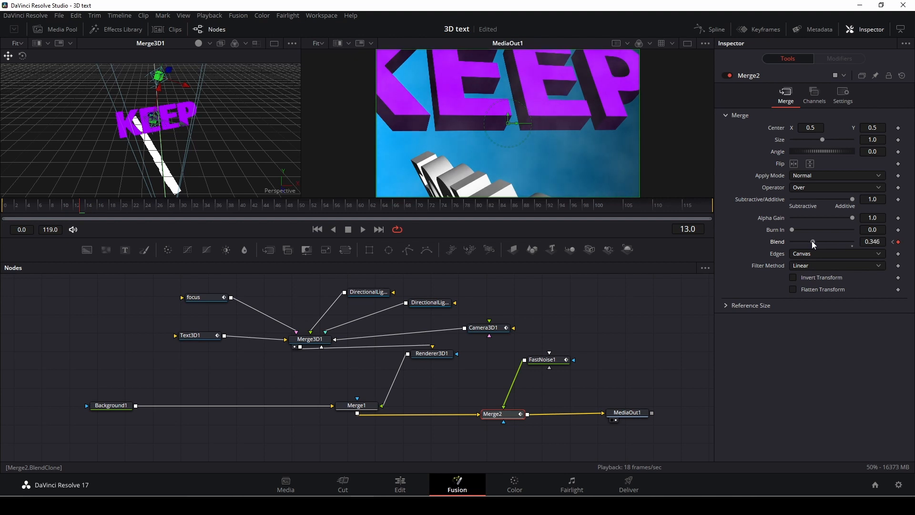
drag(23, 208, 3, 213)
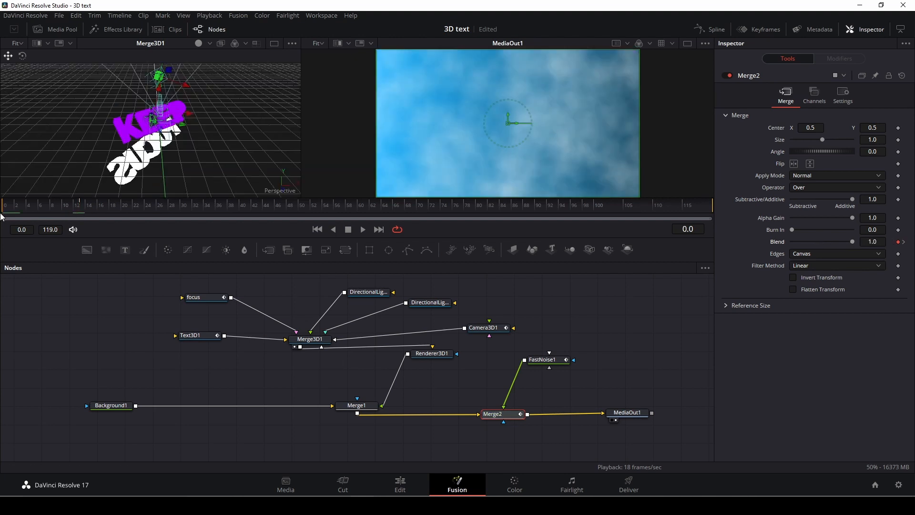
key(space)
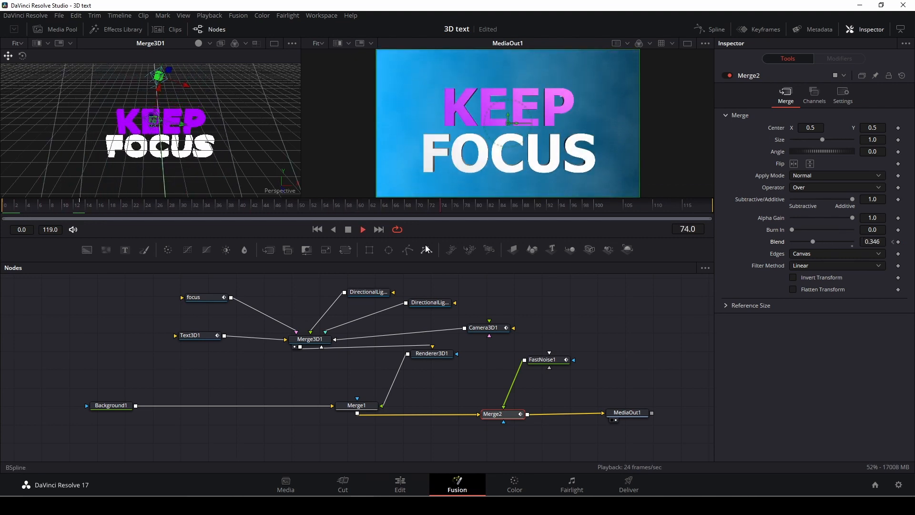
key(space)
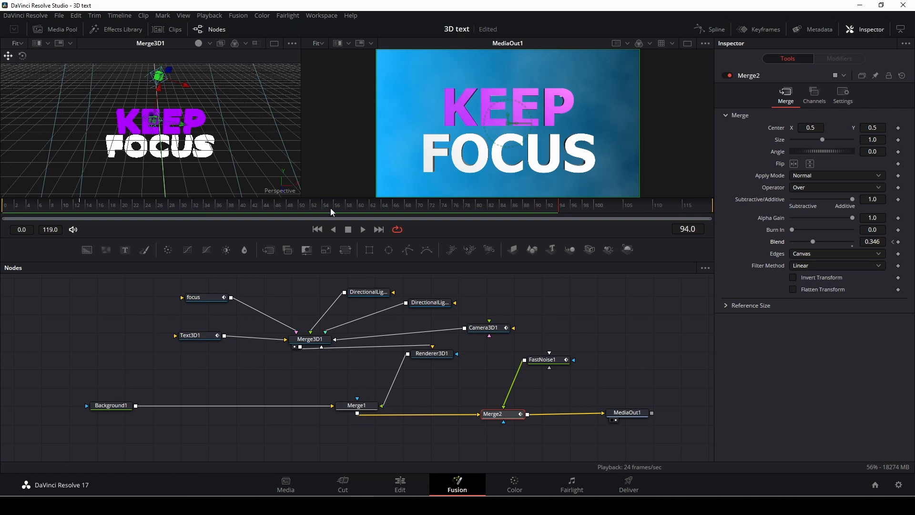
- Try an extrusion depth of 5.0 on the KEEP text and preview the animation from frame 0
click(204, 336)
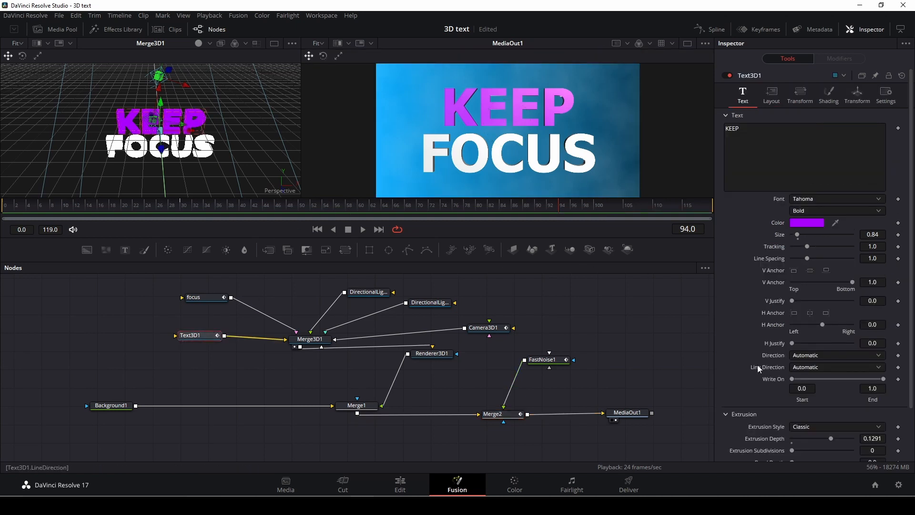
scroll(757, 364, down, 3)
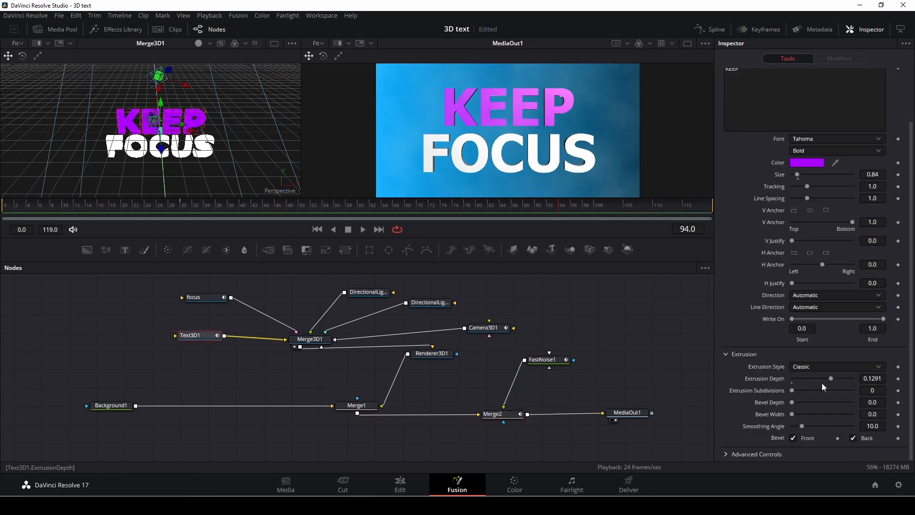
drag(830, 379, 873, 379)
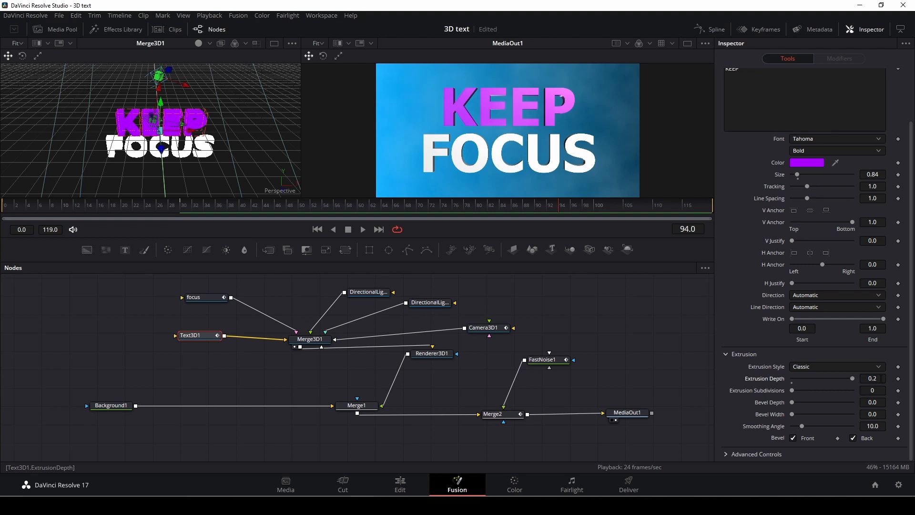
click(881, 378)
key(BackSpace)
key(BackSpace)
key(BackSpace)
key(Return)
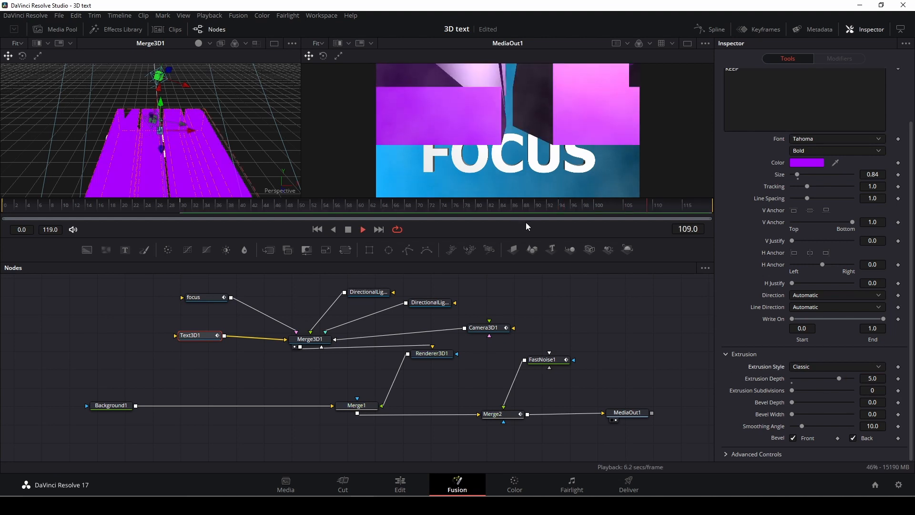
drag(521, 207, 2, 213)
key(space)
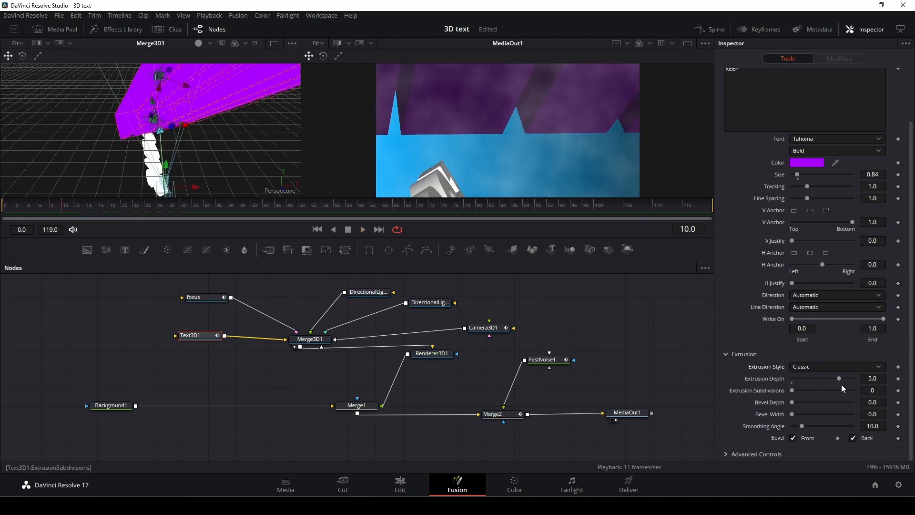
- Set the KEEP text's extrusion depth to 0.5 and play the animation from the start
click(872, 378)
text(0.)
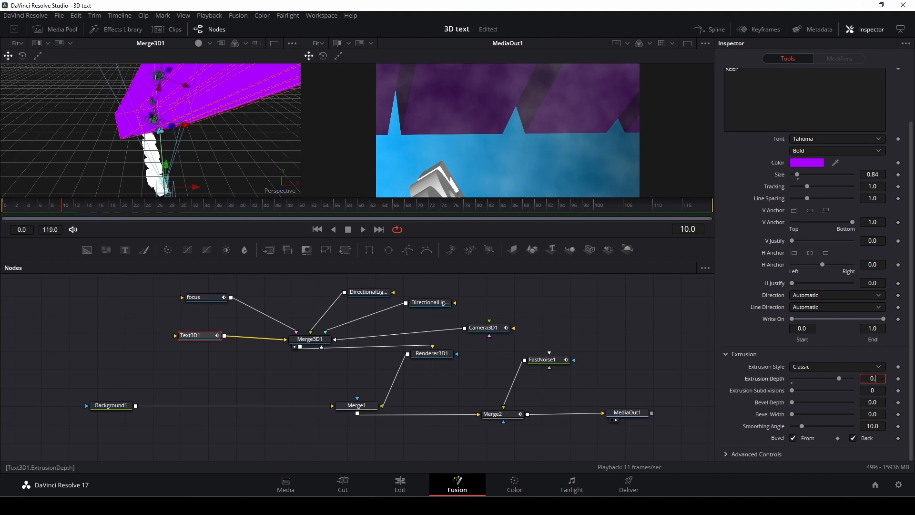
text(5)
key(Return)
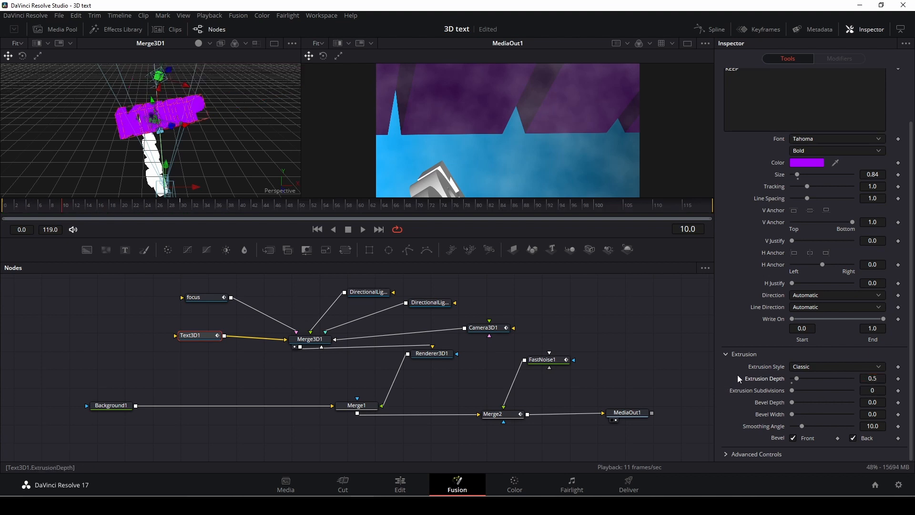
key(space)
drag(62, 209, 2, 212)
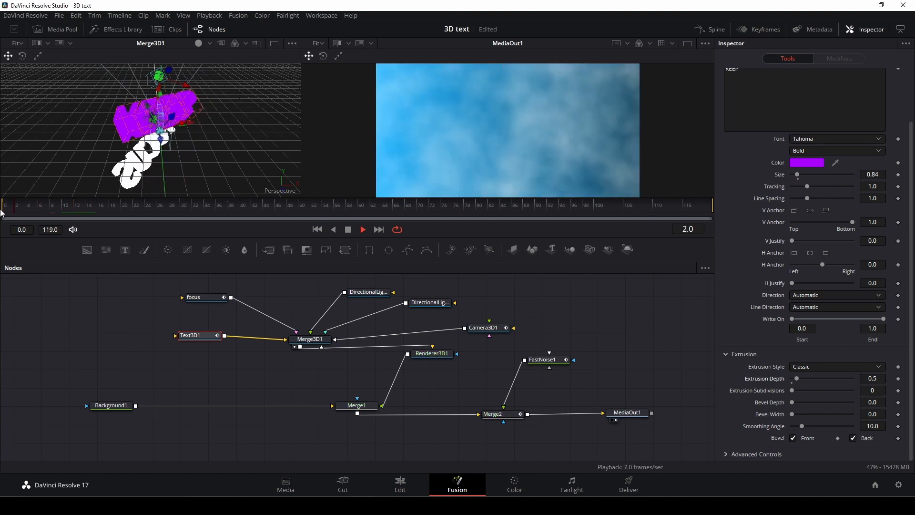